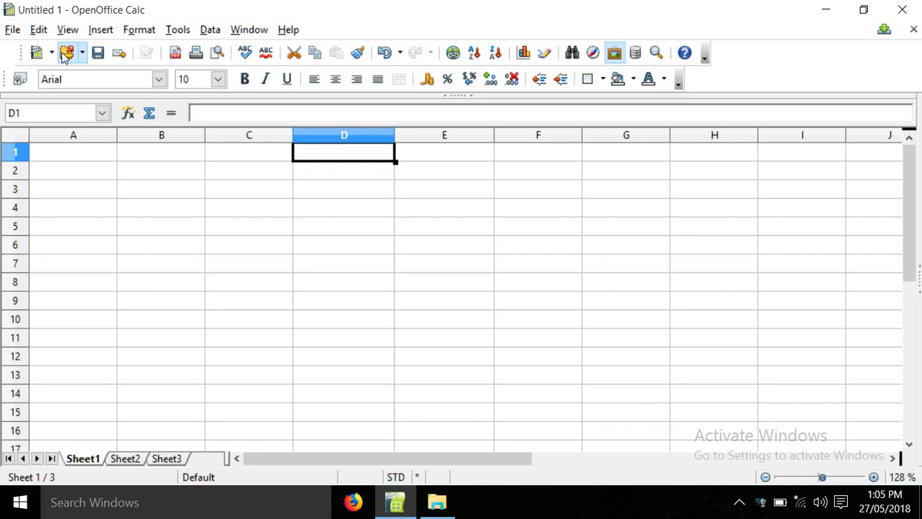
Enter the title "Employee List" in cell D1 of Sheet1.
type("Emp")
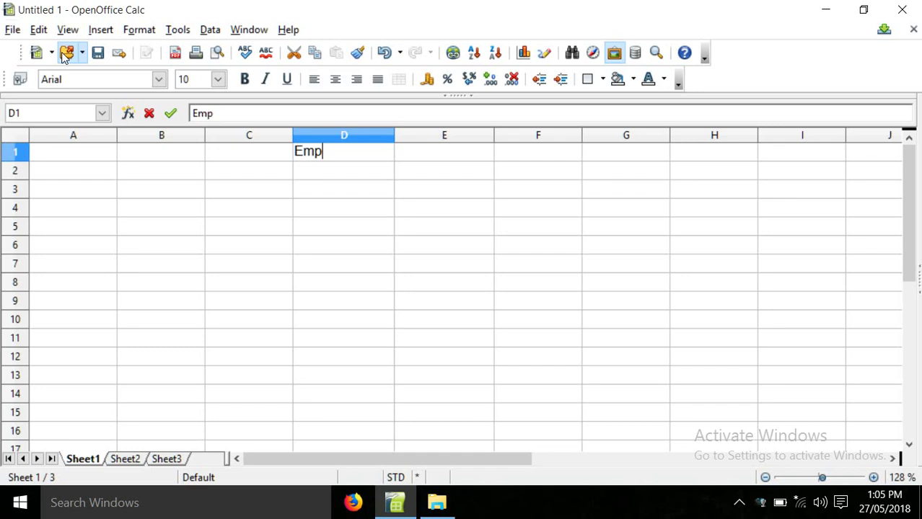
type("loyee List")
key("Return")
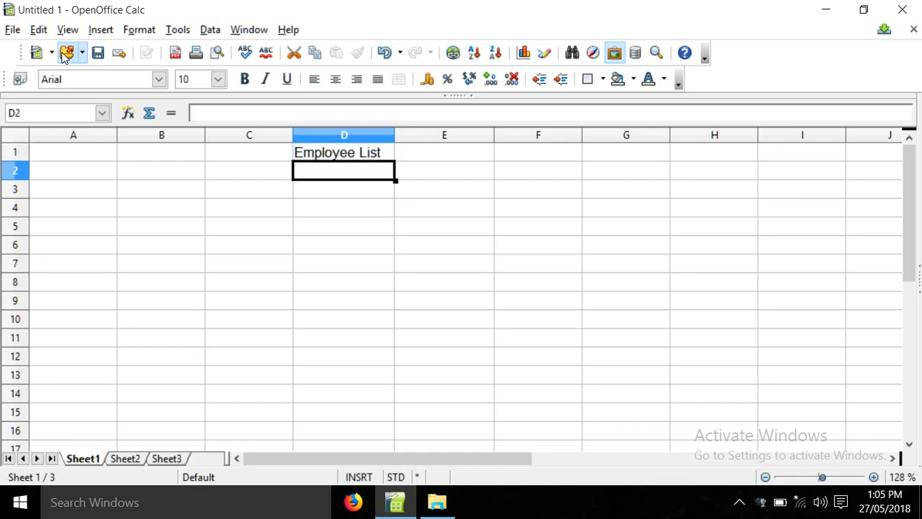
Enter the column headings Name, Age, Education and Post in cells A2 to D2.
key("Left")
key("Left")
key("Left")
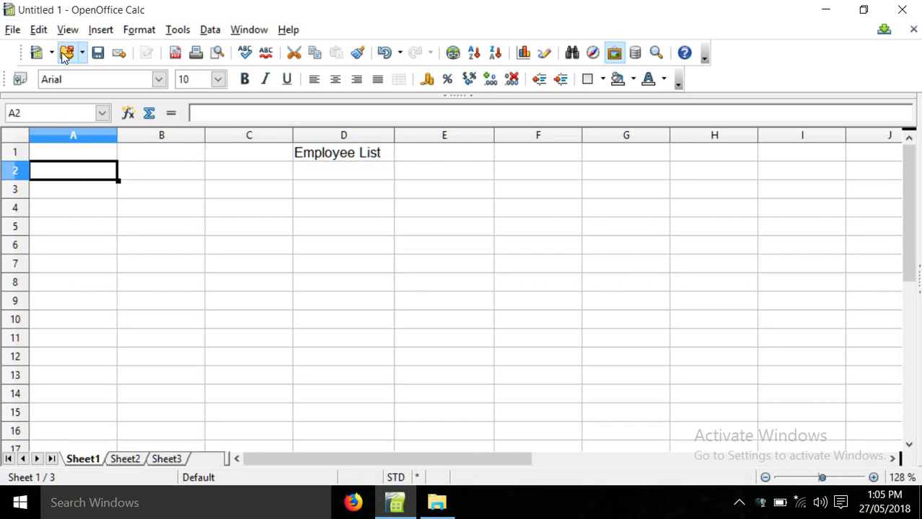
type("Name")
key("Tab")
type("Age")
key("Tab")
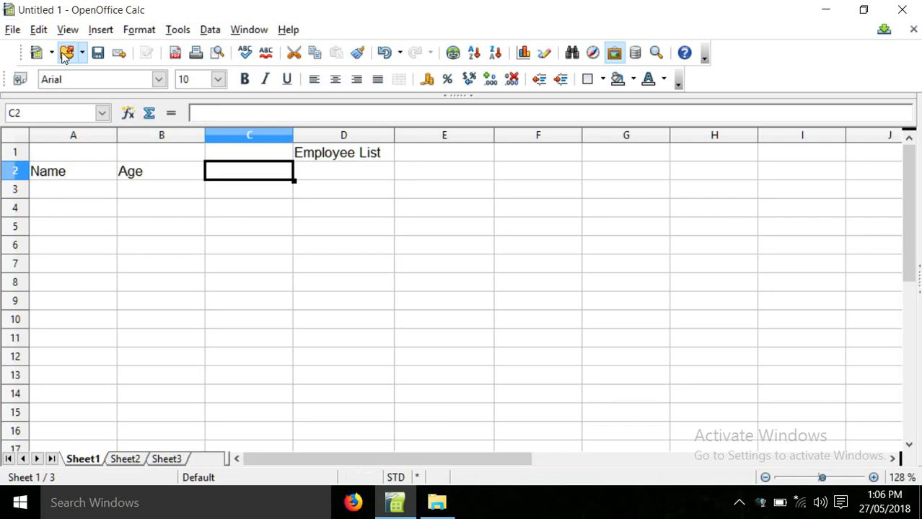
type("Ed")
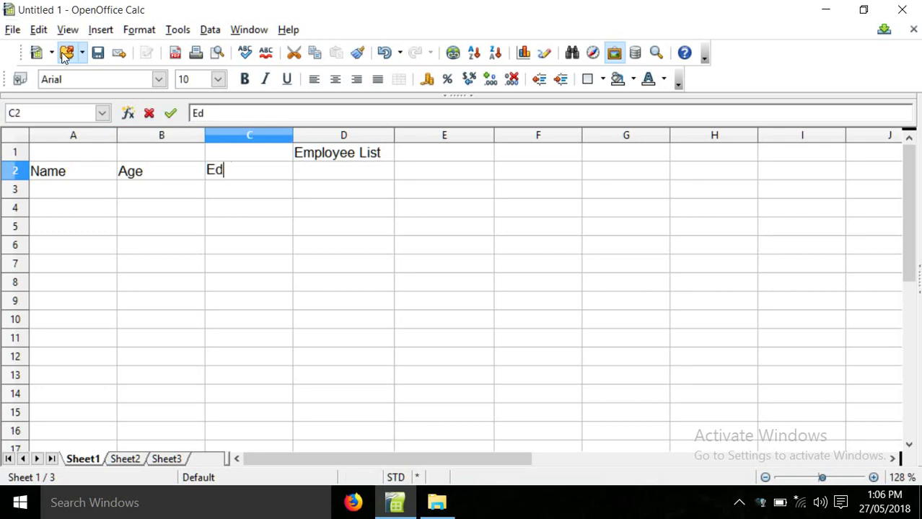
type("ucation")
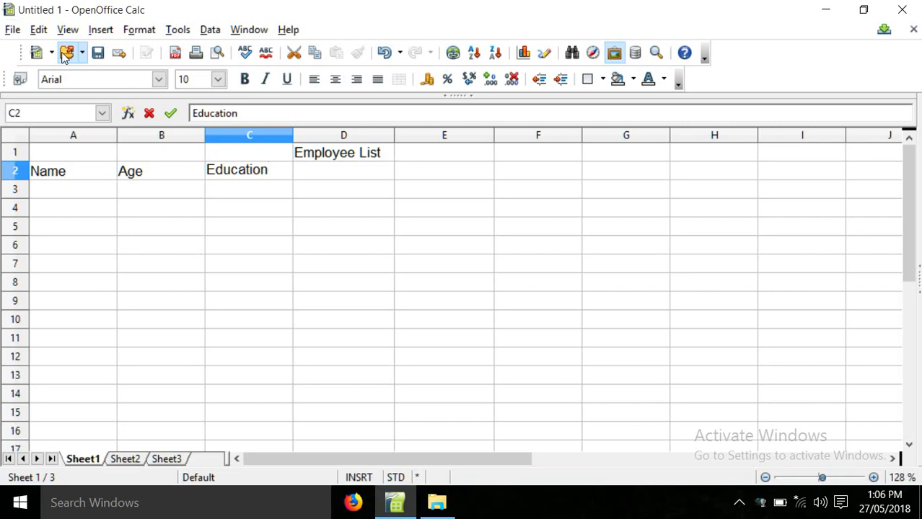
key("Tab")
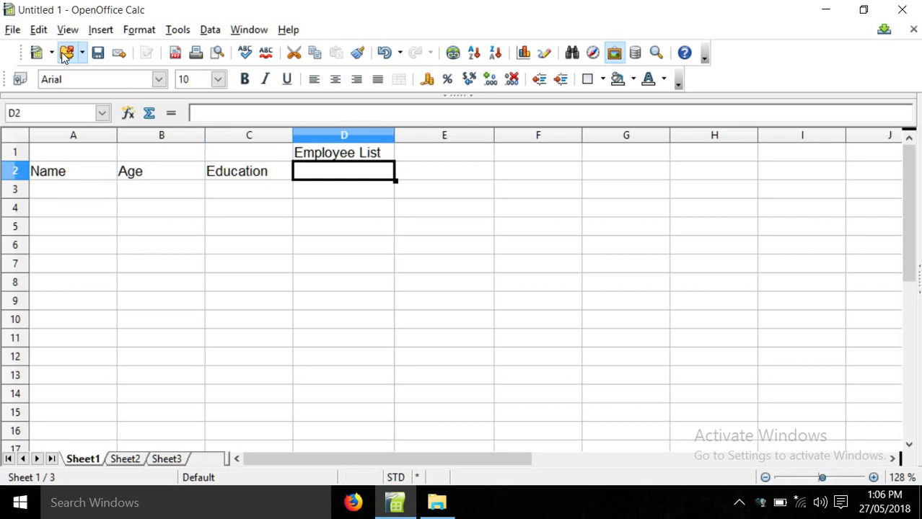
type("Post")
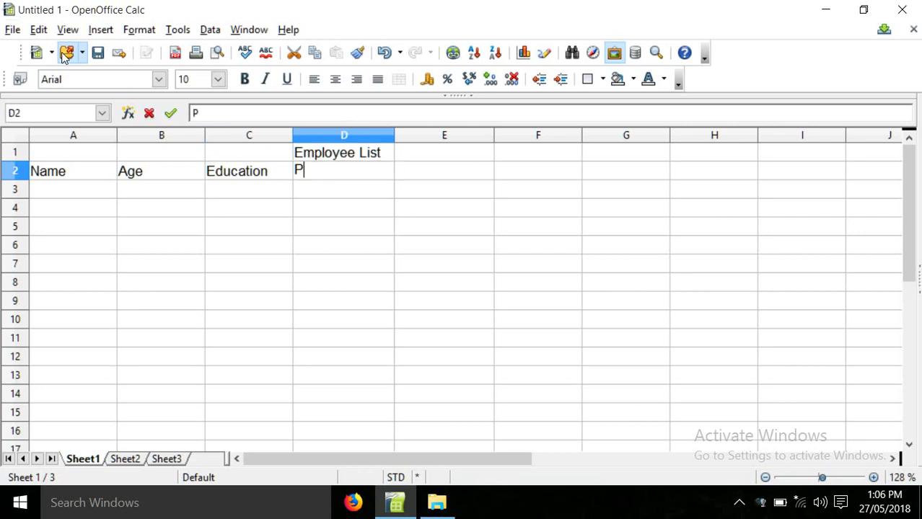
key("Tab")
Fill the Name column in cells A3 to A6 with the four employees' first names.
key("Down")
key("Left")
key("Left")
key("Left")
key("Left")
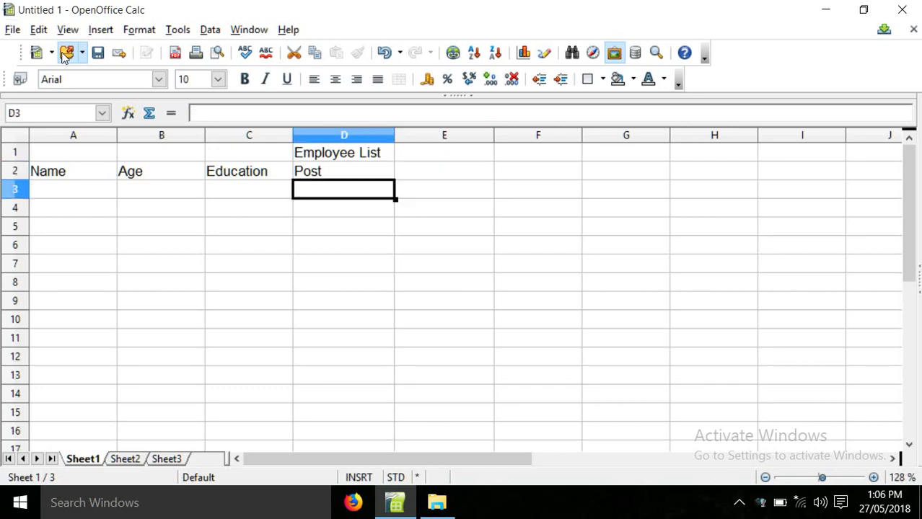
type("Amit")
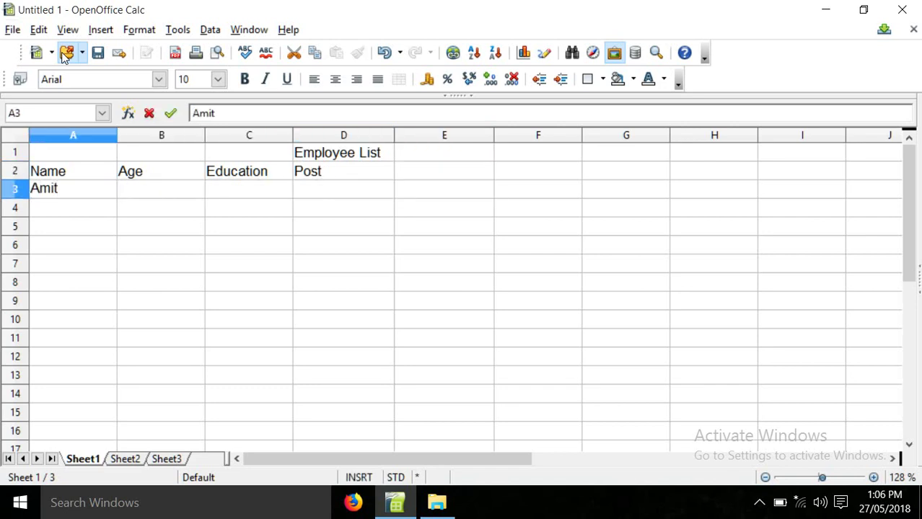
key("Return")
type("Ra")
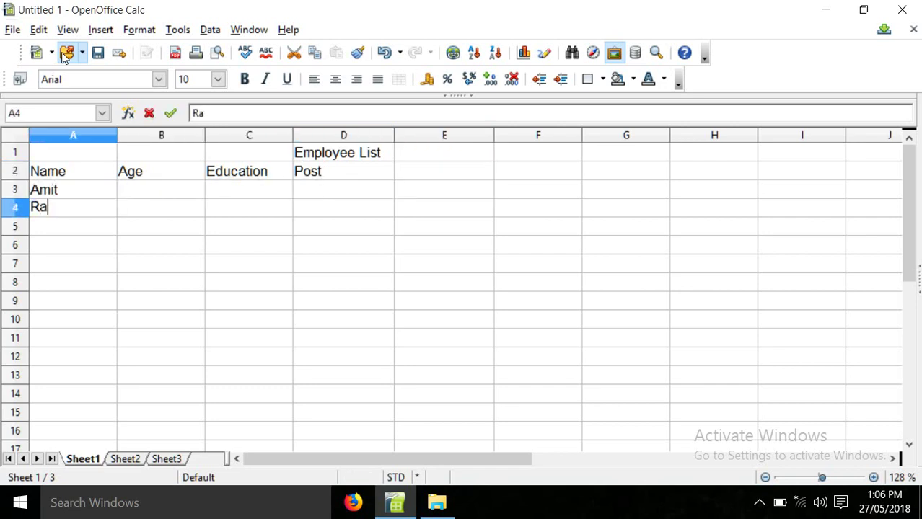
type("jesh")
key("Return")
type("Naresh")
key("Return")
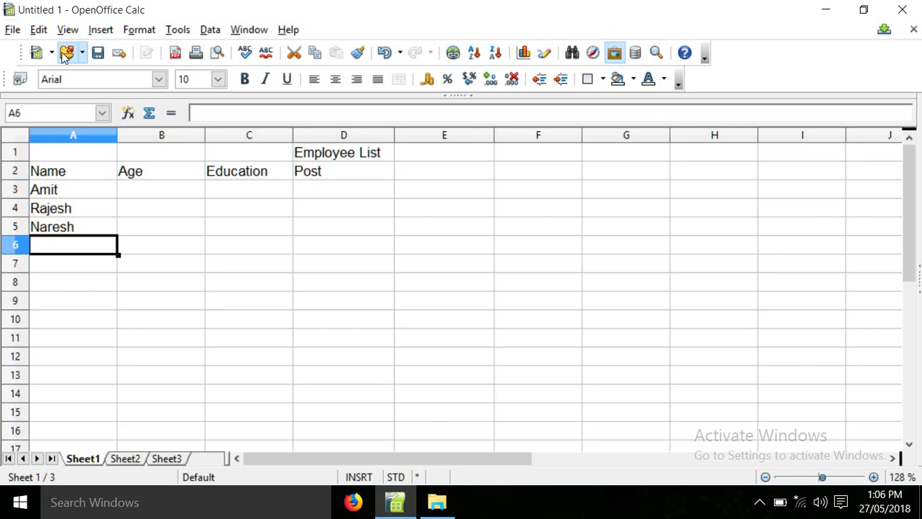
type("Sanjay")
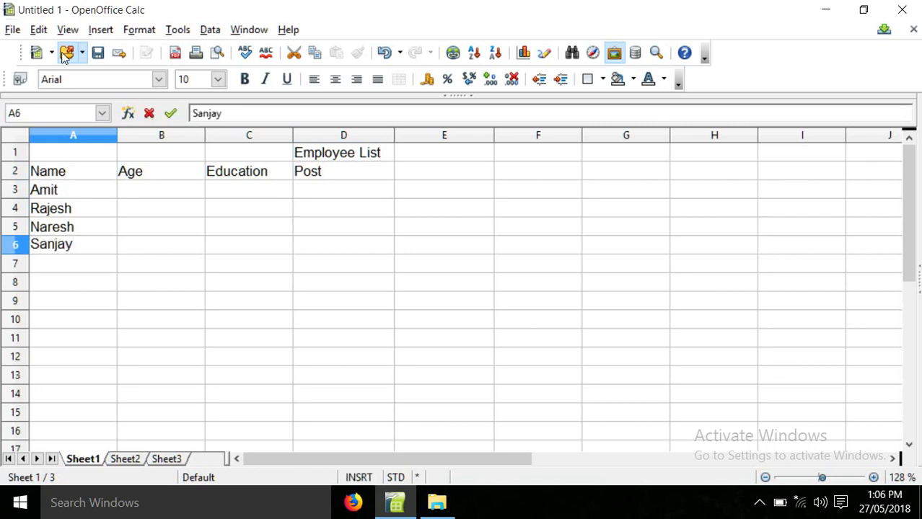
key("Tab")
Fill the Age column in cells B3 to B6 with 25, 34, 26 and 22.
key("Up")
key("Up")
key("Up")
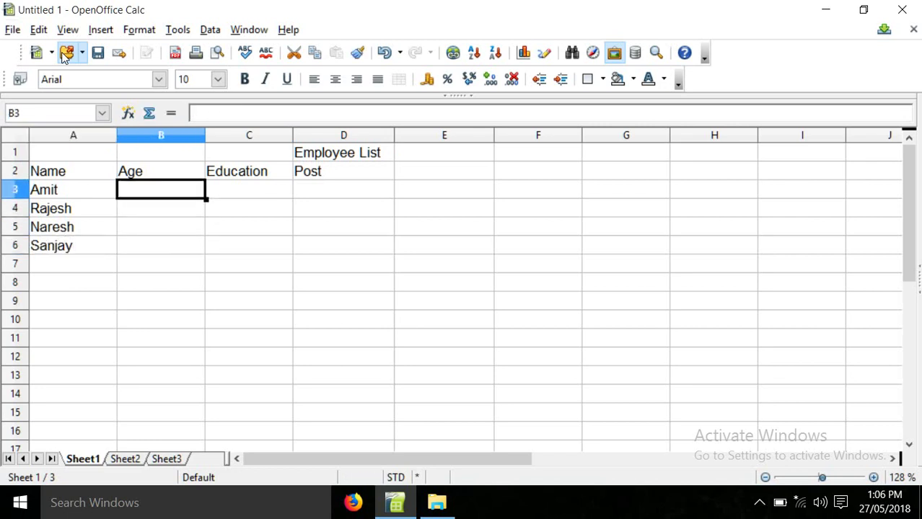
type("25")
key("Return")
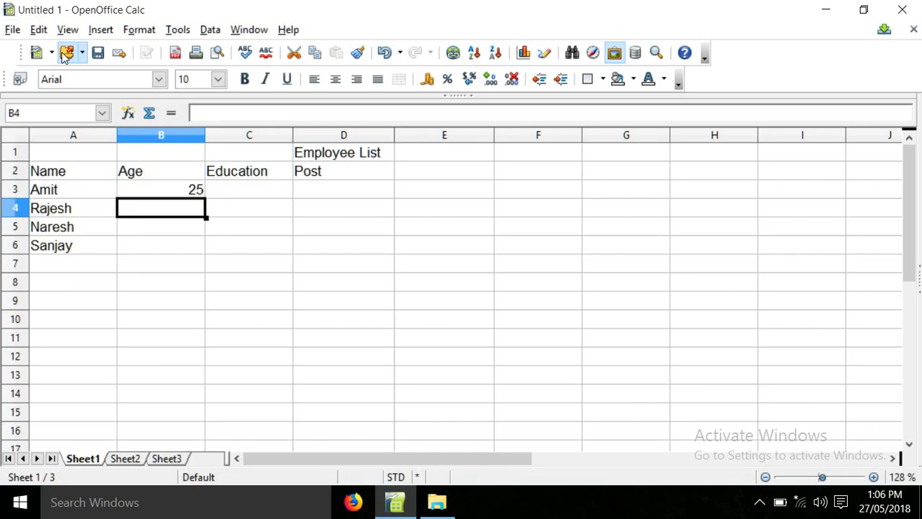
type("34")
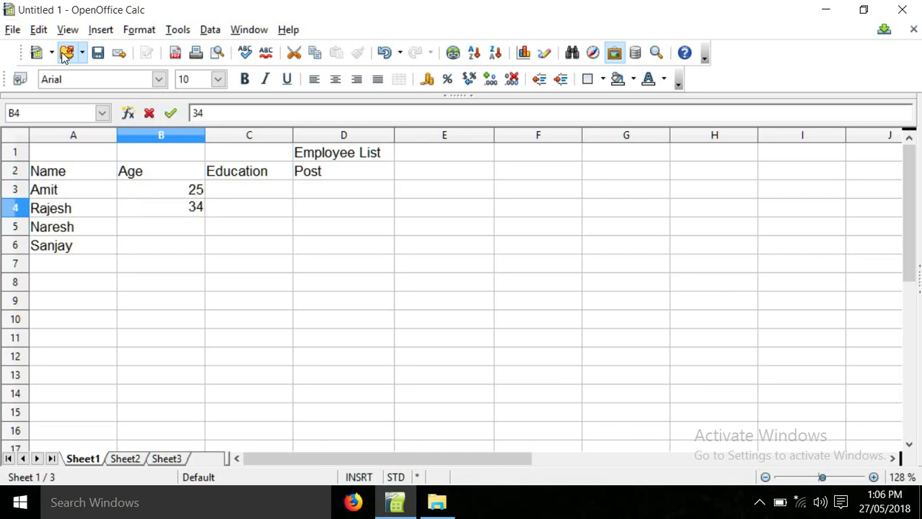
key("Return")
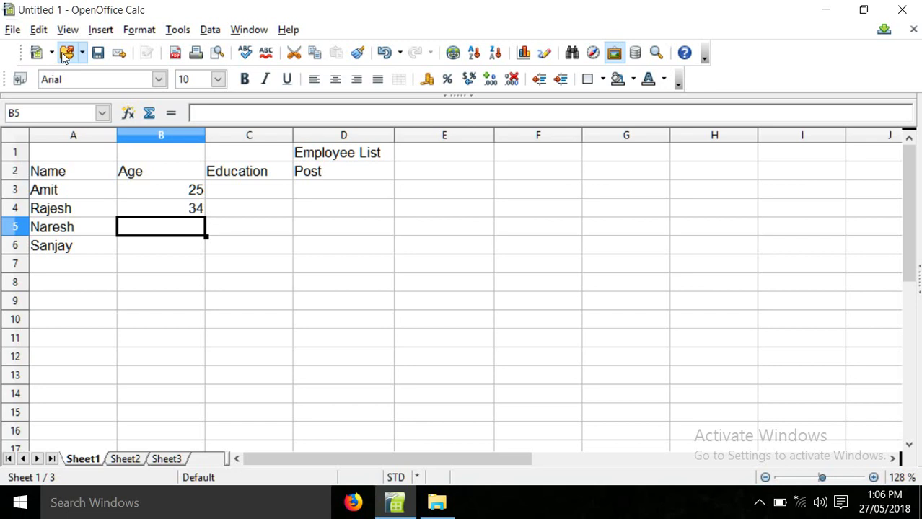
type("26")
key("Return")
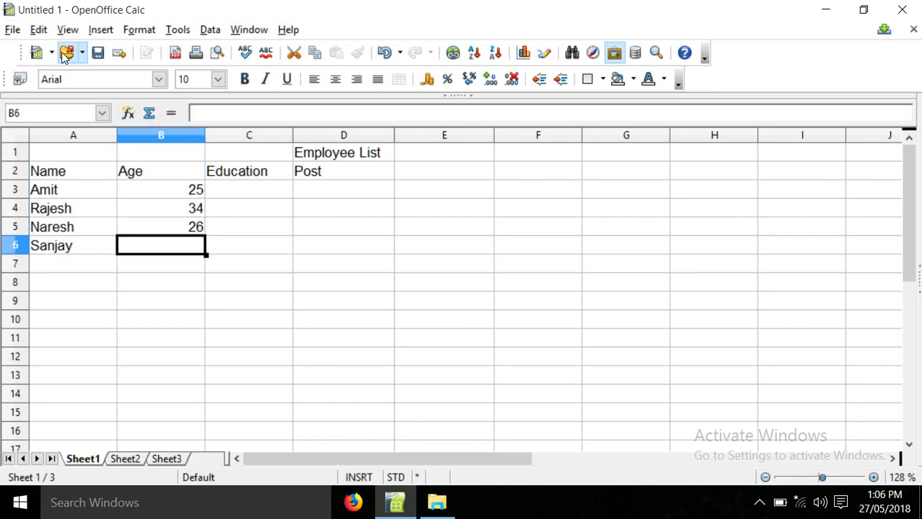
type("22")
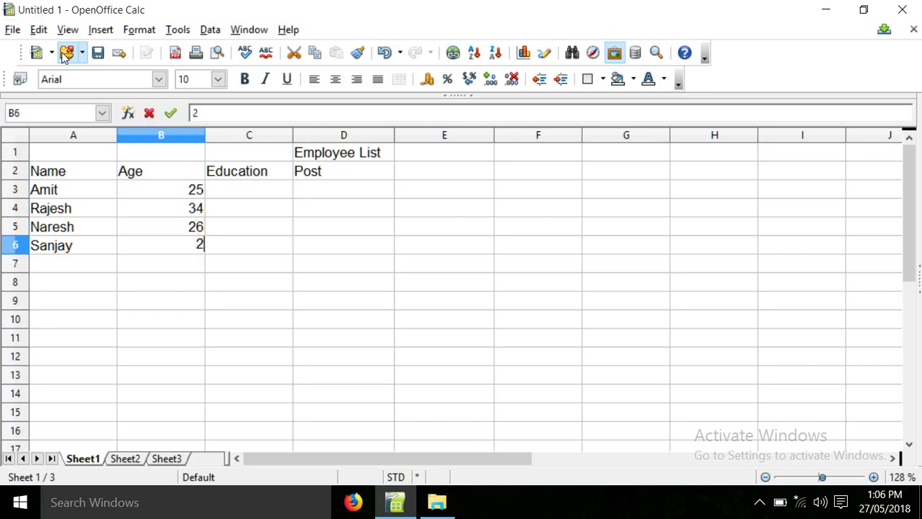
key("Return")
Fill the Education column in cells C3 to C6 with BA, BCOM, MSC and BE.
key("Up")
key("Up")
key("Up")
key("Up")
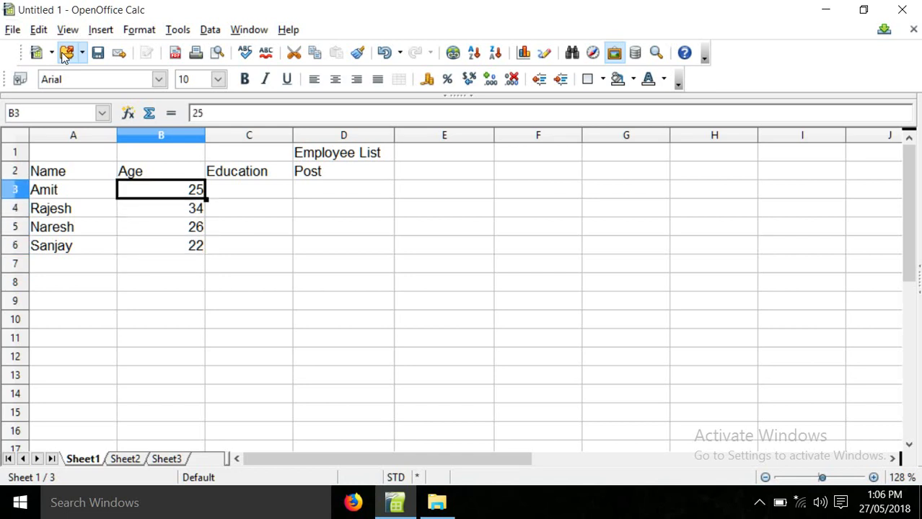
key("Right")
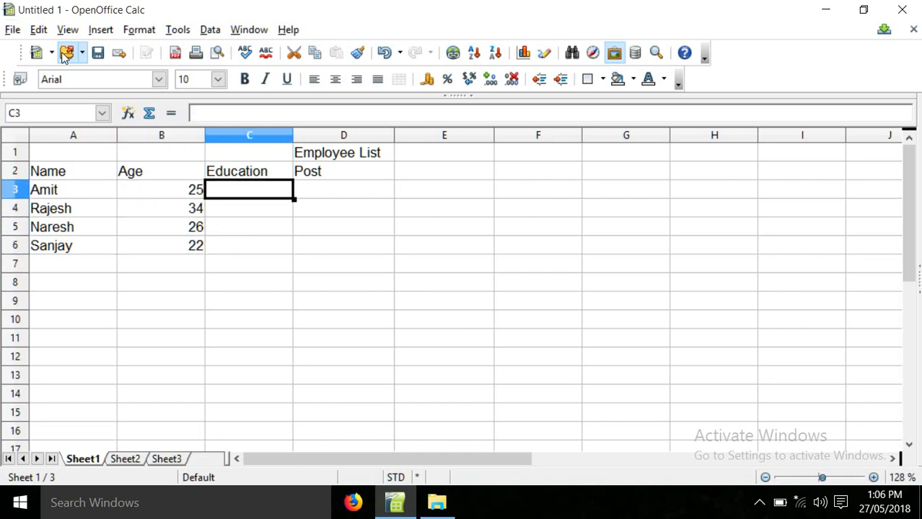
type("BA")
key("Return")
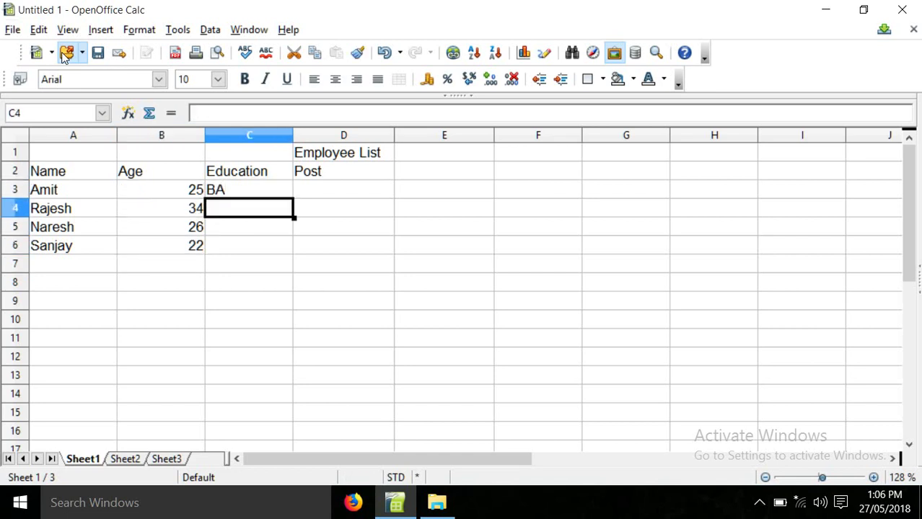
type("BCOM")
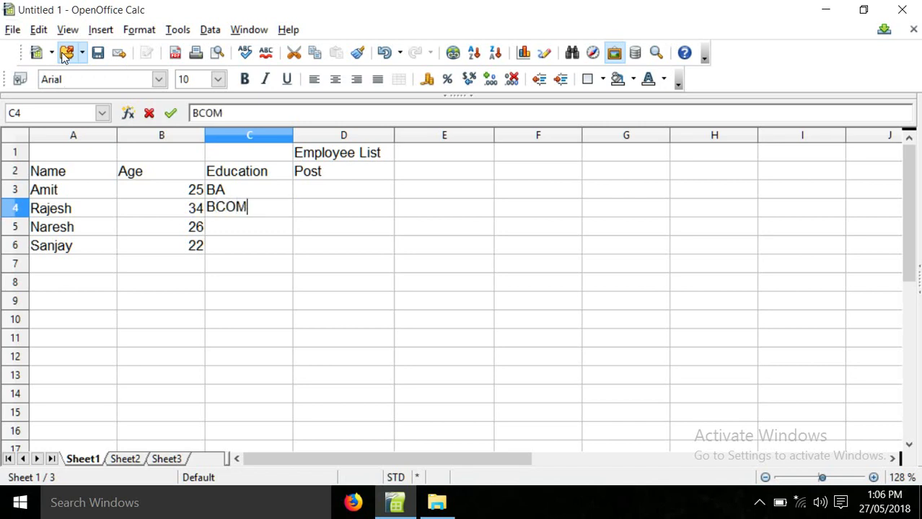
key("Return")
type("MSC")
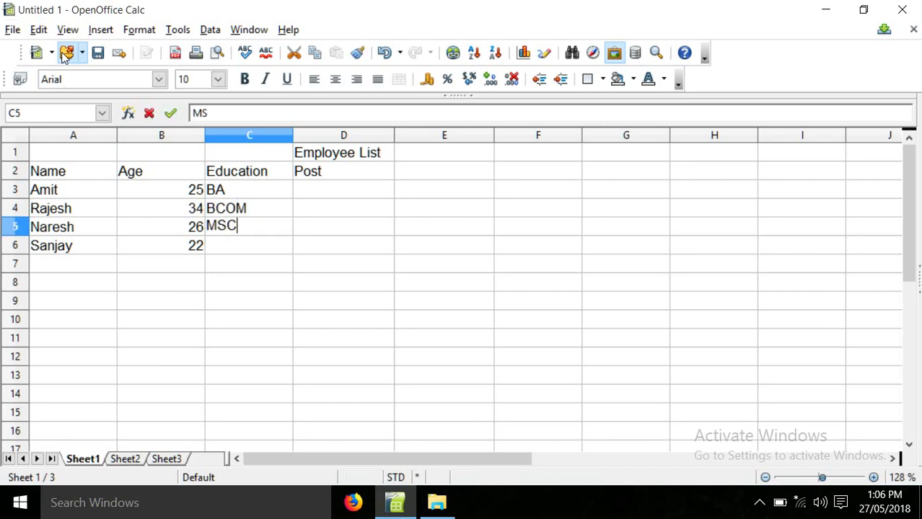
key("Return")
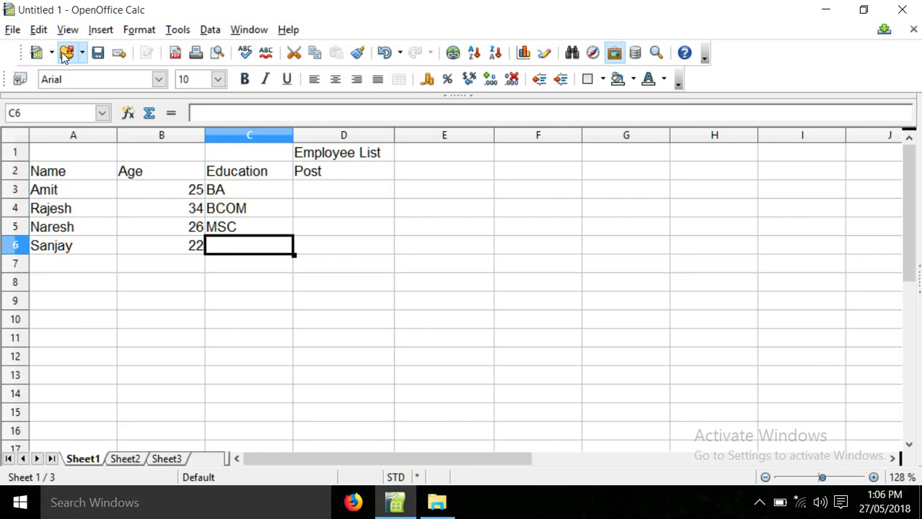
type("BE")
key("Tab")
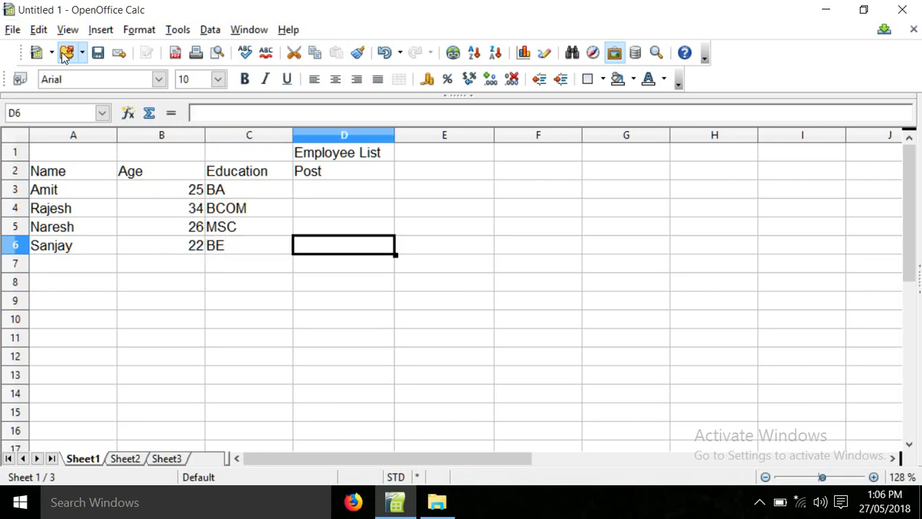
Fill the Post column in cells D3 to D6 with Clerk, Manager, Analyst and Engineer.
key("Up")
key("Up")
key("Up")
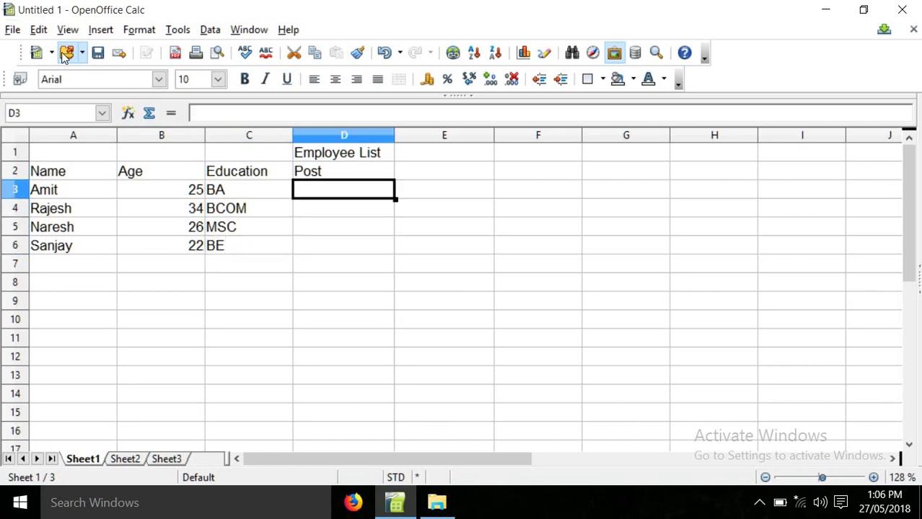
type("Clerk")
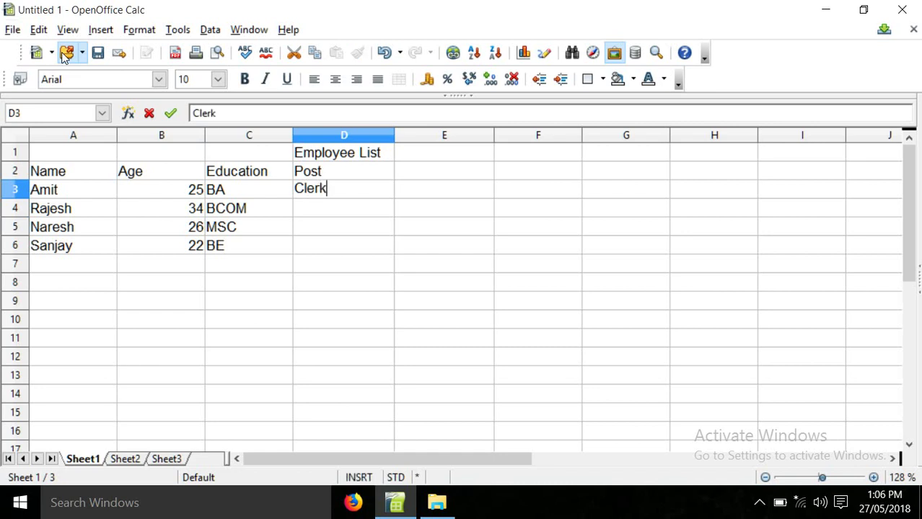
key("Return")
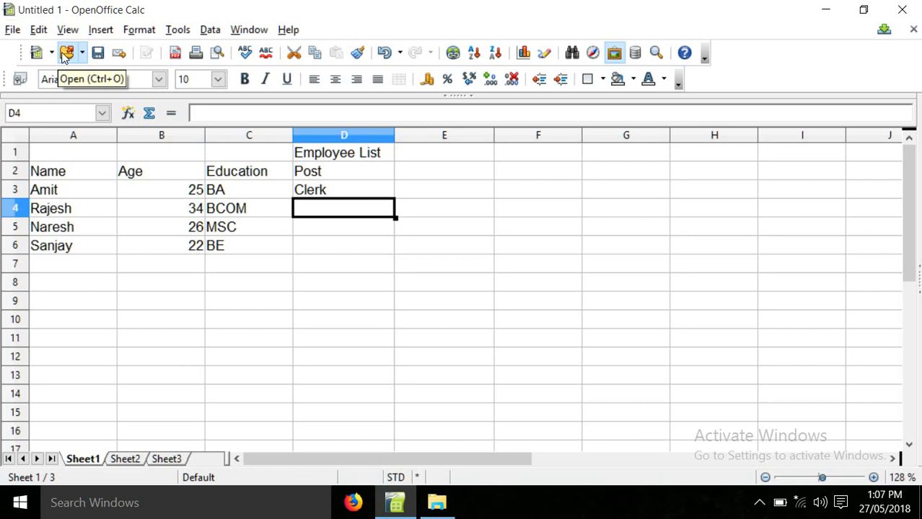
type("Manager")
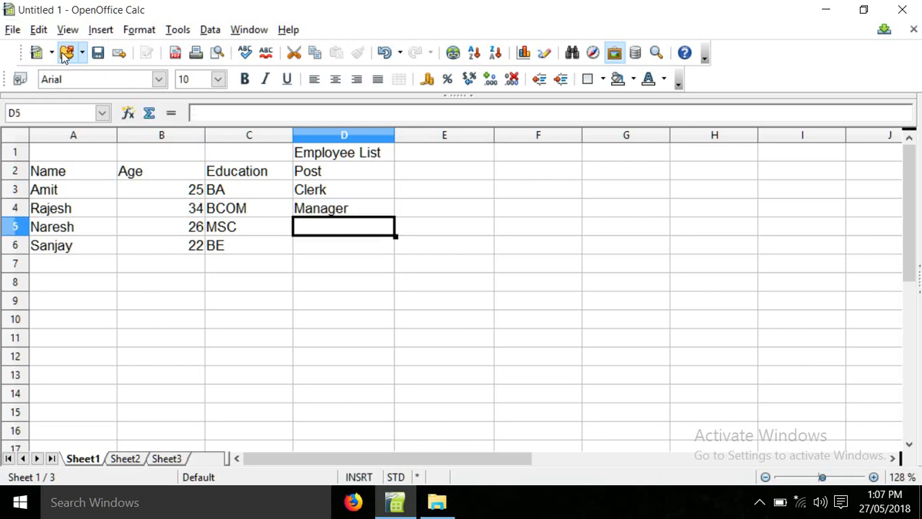
key("Return")
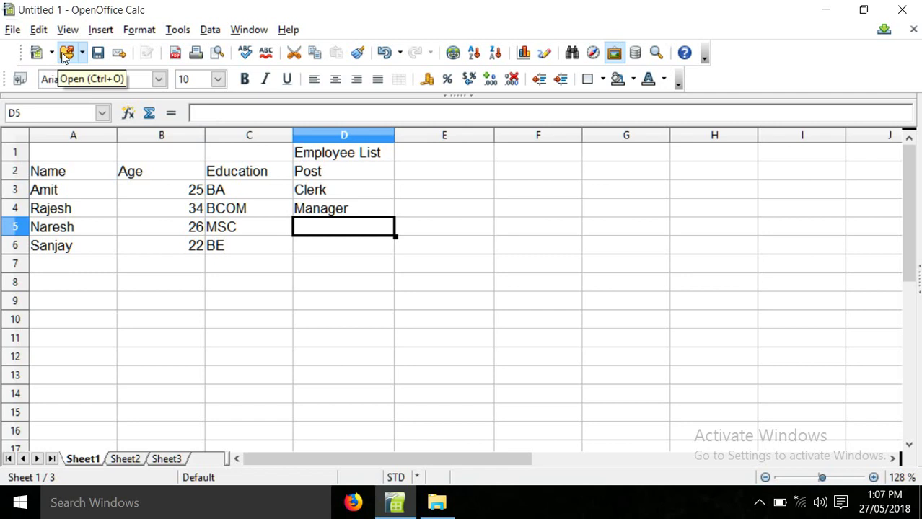
type("An")
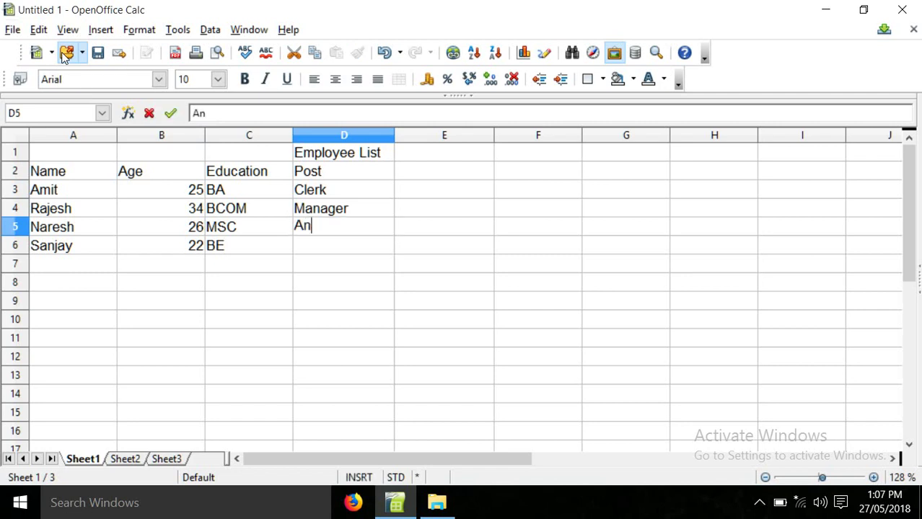
type("alyst")
key("Return")
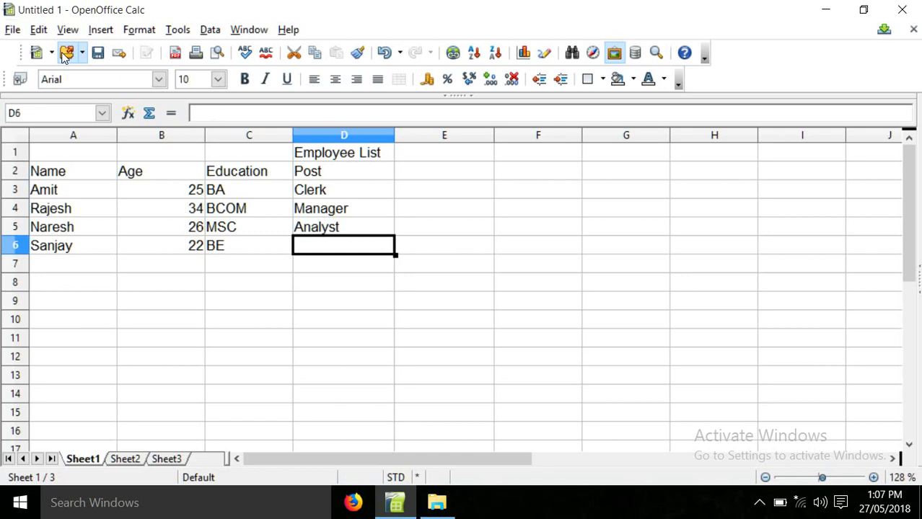
type("Engineer")
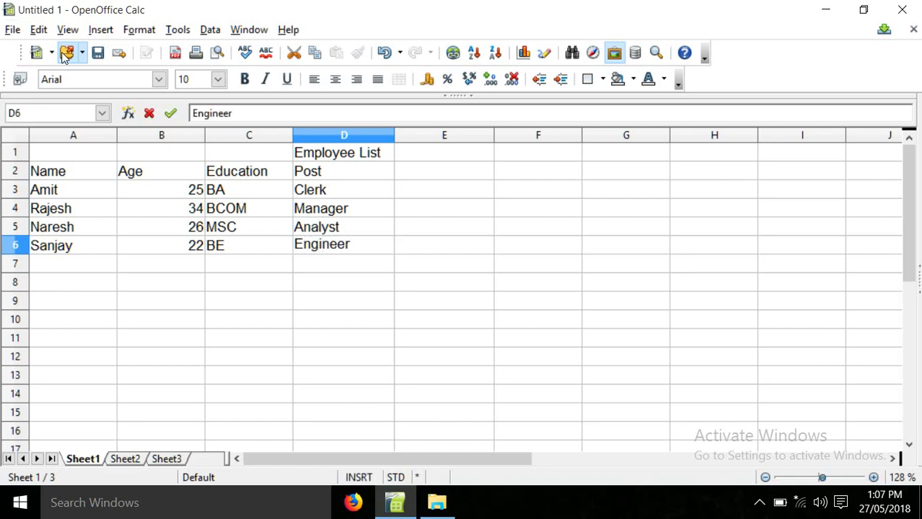
key("Tab")
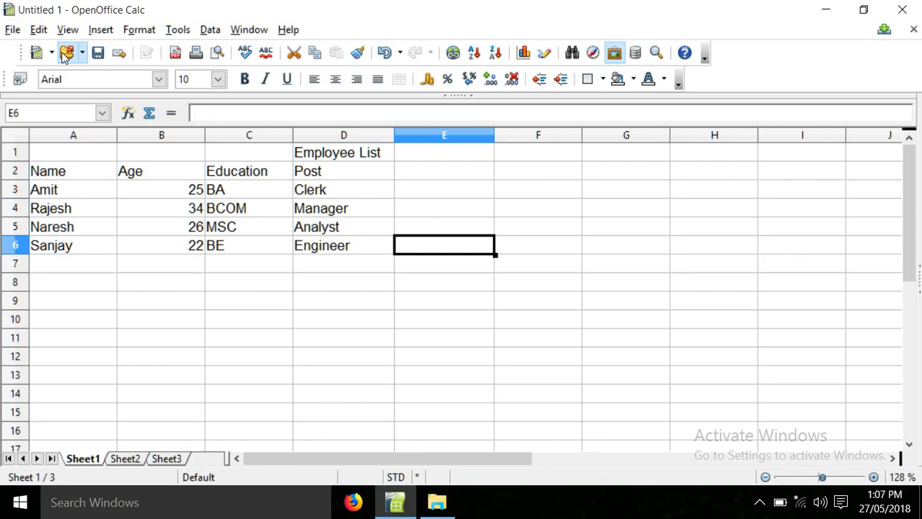
key("Up")
key("Up")
key("Up")
key("Up")
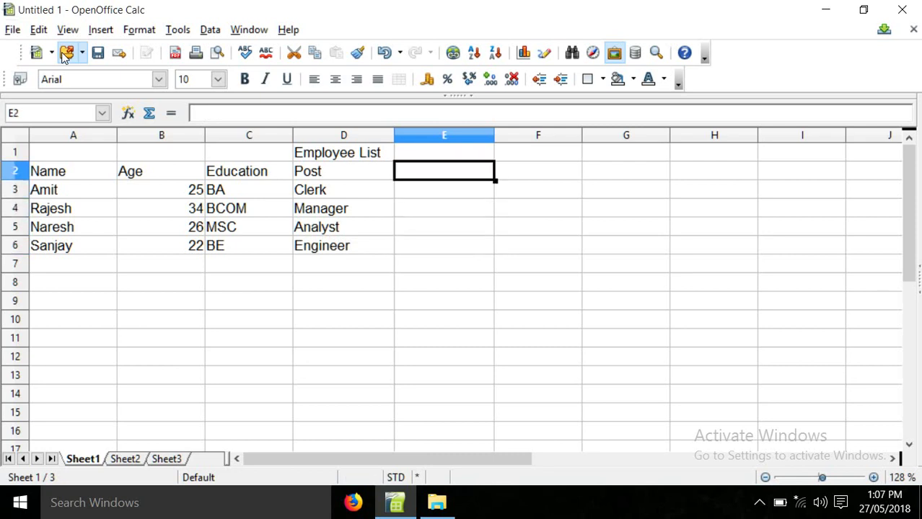
key("Left")
key("Left")
key("Left")
key("Left")
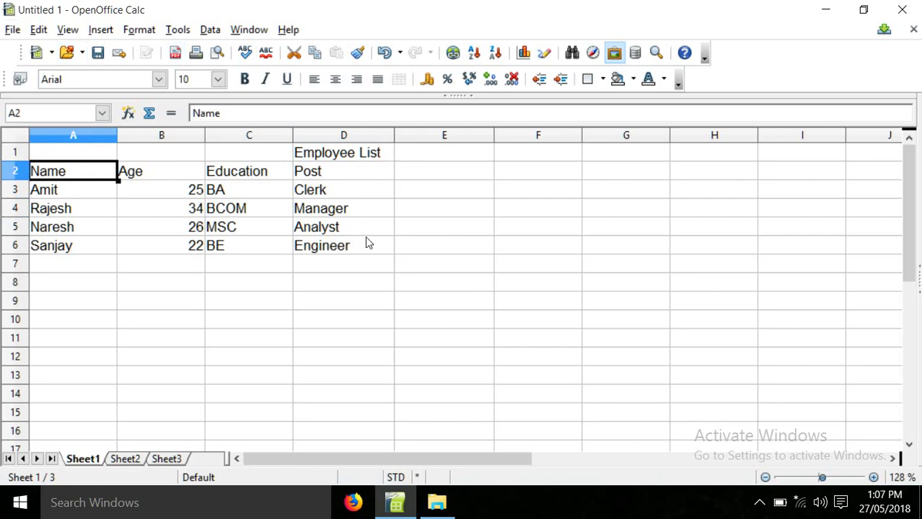
Set the Employee List title in D1 to the Berlin Sans FB Demi font and colour its text blue.
left_click(373, 162)
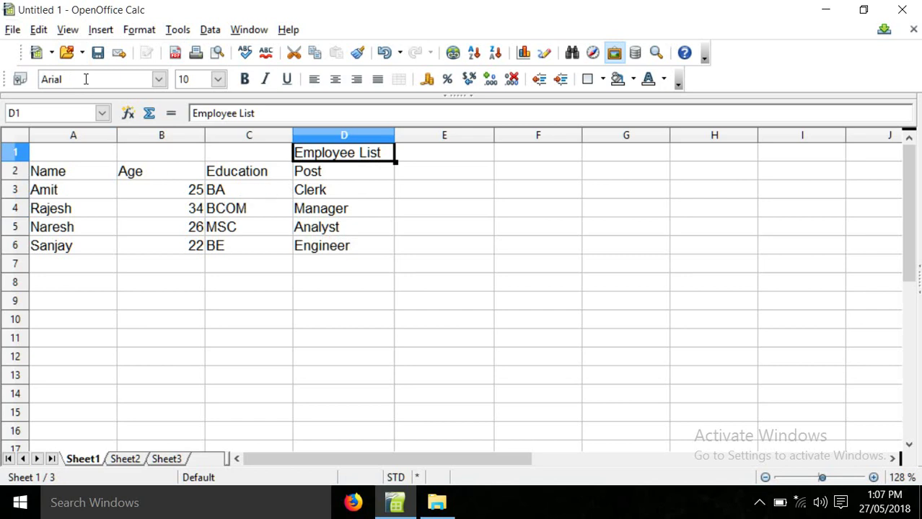
left_click(160, 79)
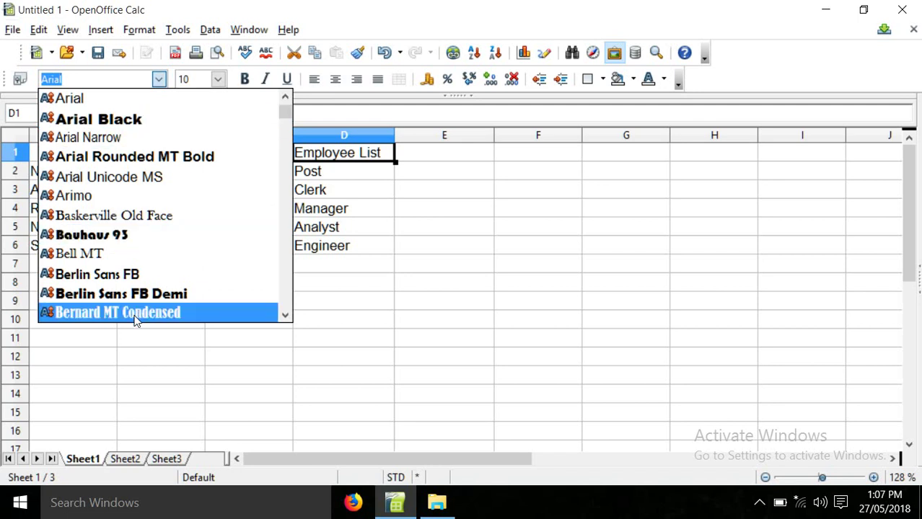
left_click(145, 294)
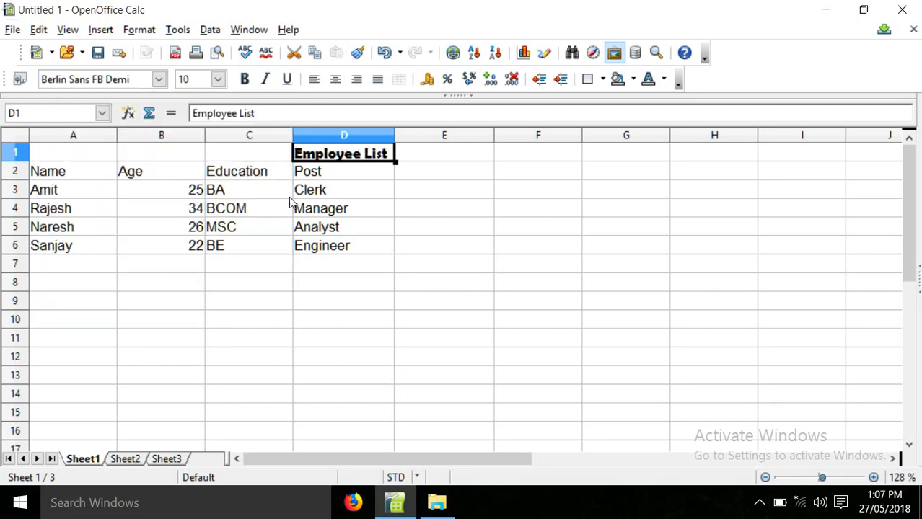
left_click(664, 81)
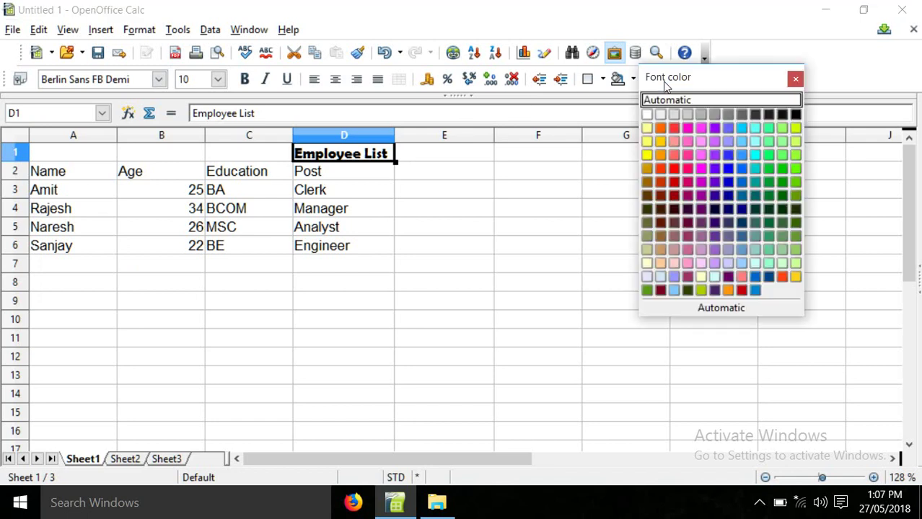
left_click(729, 182)
Format the header cells A2:D2 in italic Arial and give them a green background.
left_click(238, 179)
left_click_drag(65, 181, 321, 182)
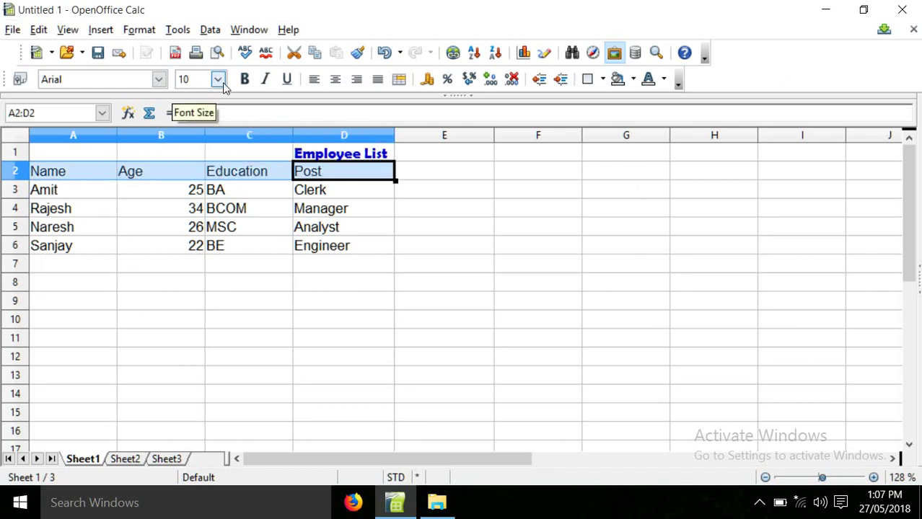
left_click(159, 79)
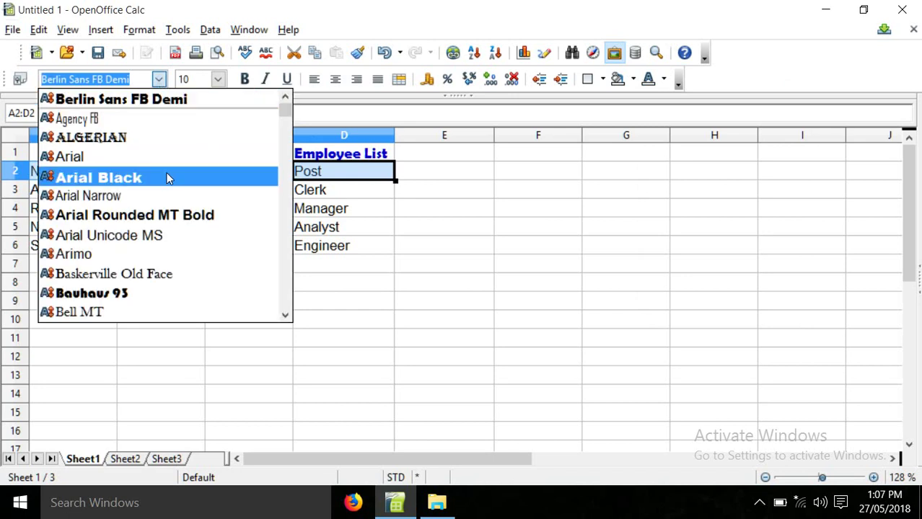
left_click(171, 157)
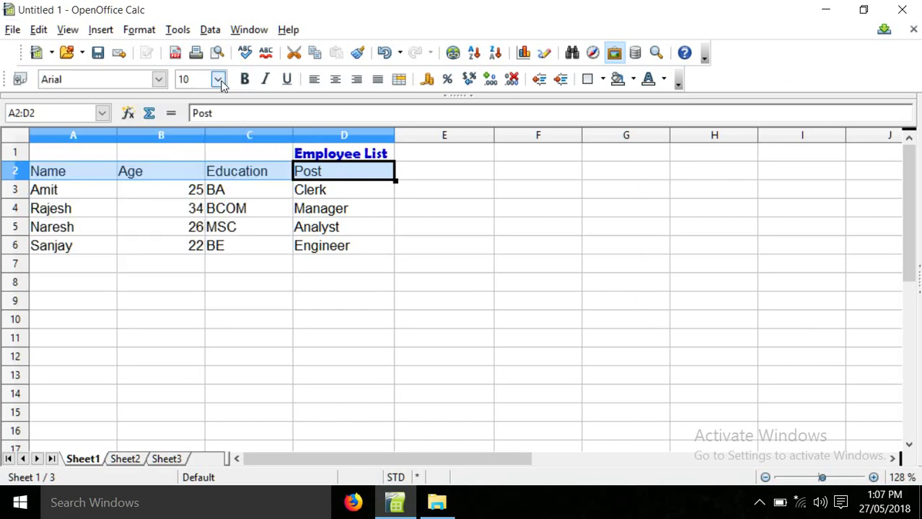
left_click(264, 83)
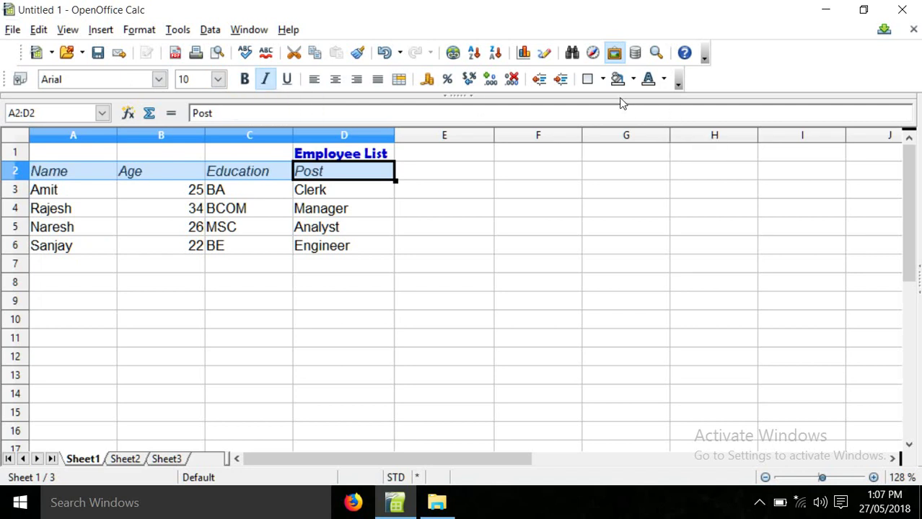
left_click(633, 80)
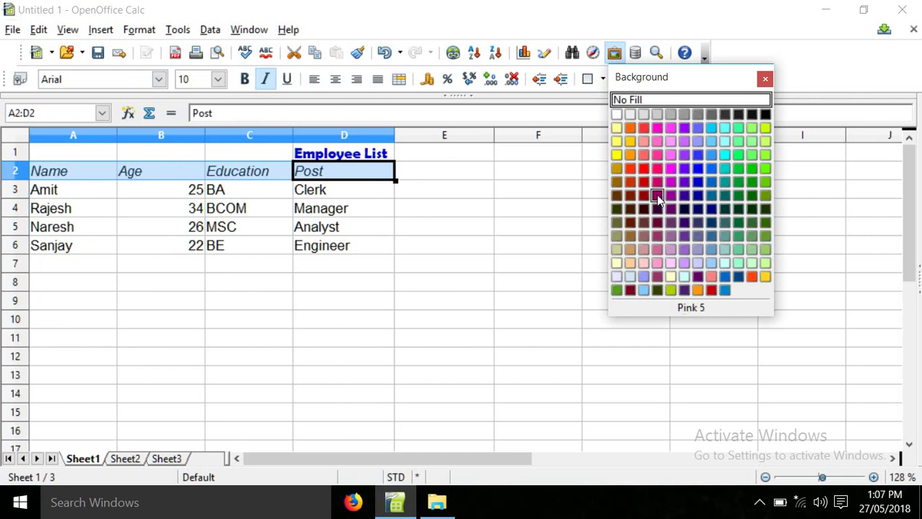
left_click(738, 170)
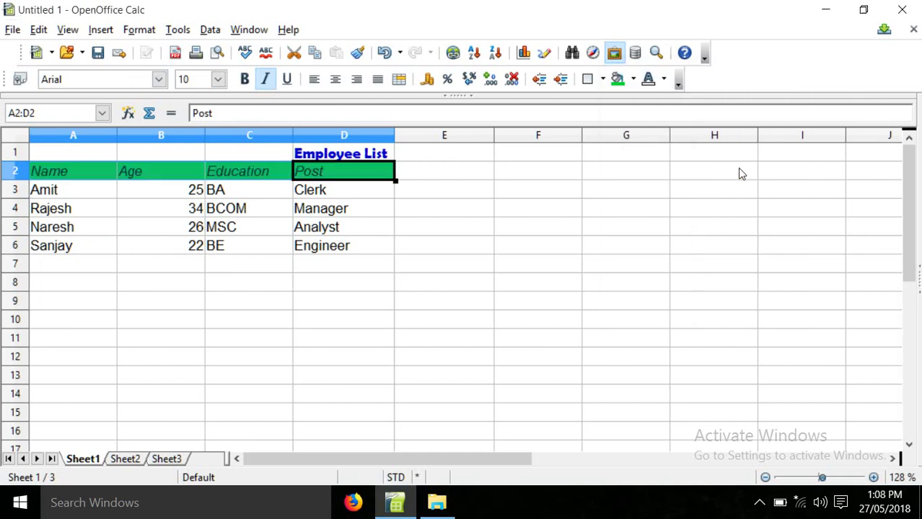
left_click(520, 212)
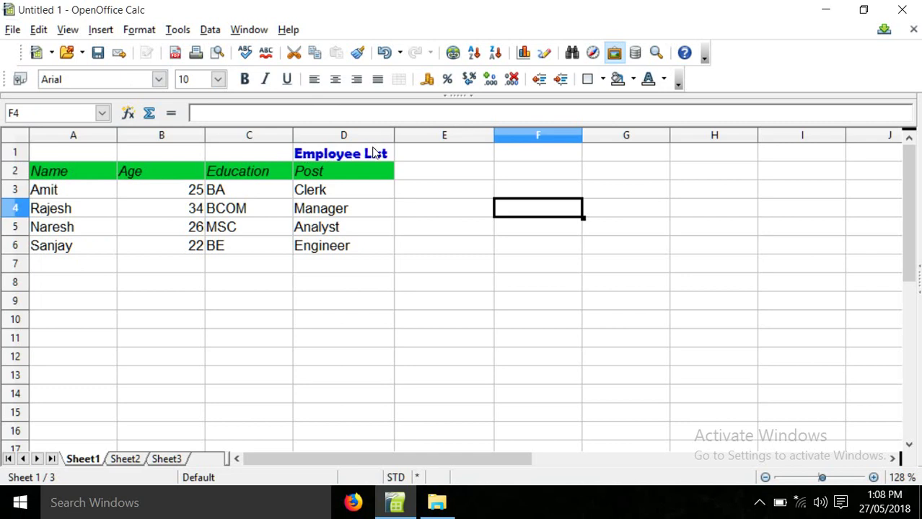
Centre the names in A3:A6 and the header cells A2:D2 horizontally.
left_click(77, 174)
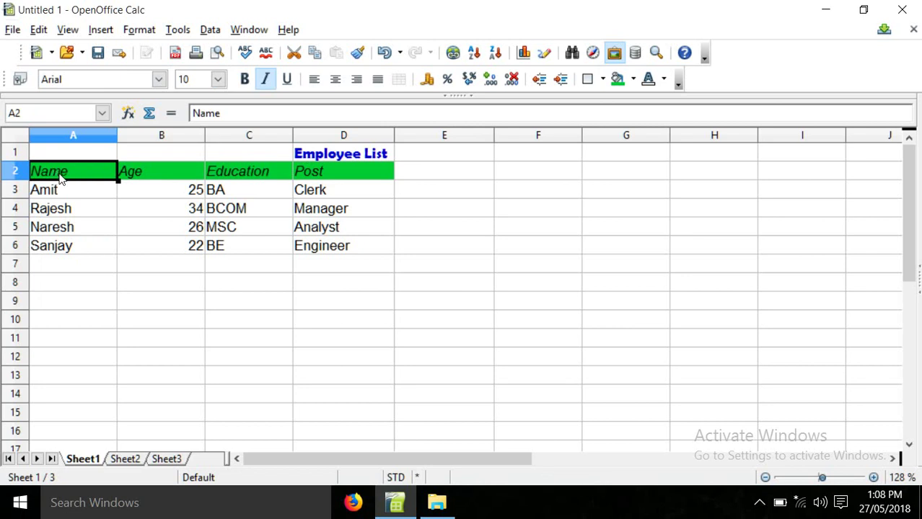
left_click(74, 194)
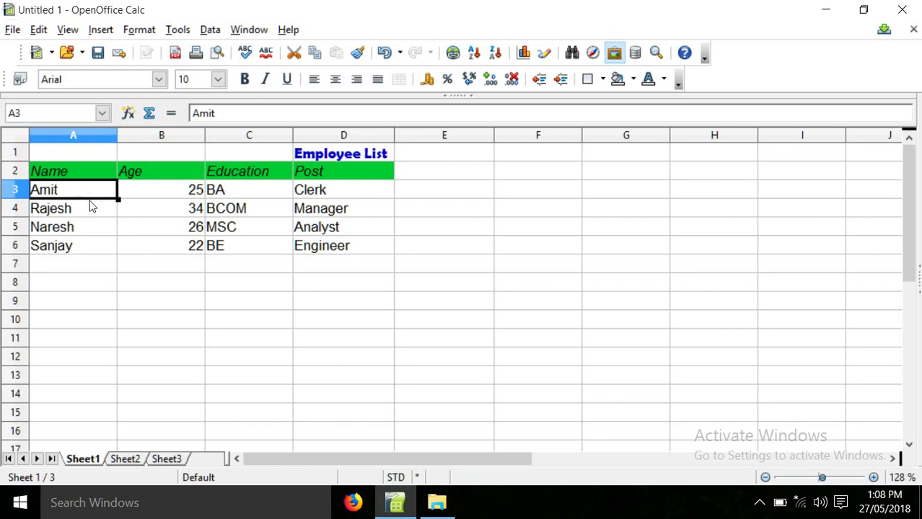
left_click_drag(88, 199, 99, 247)
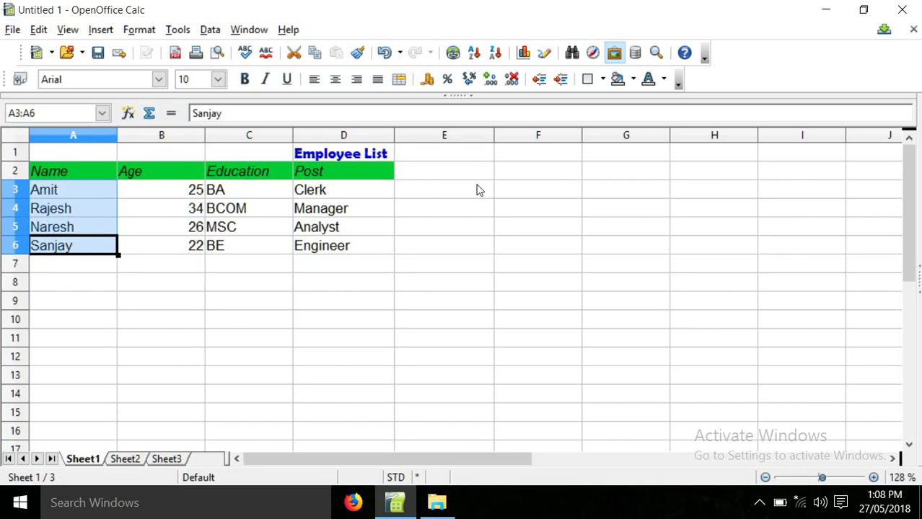
left_click(336, 81)
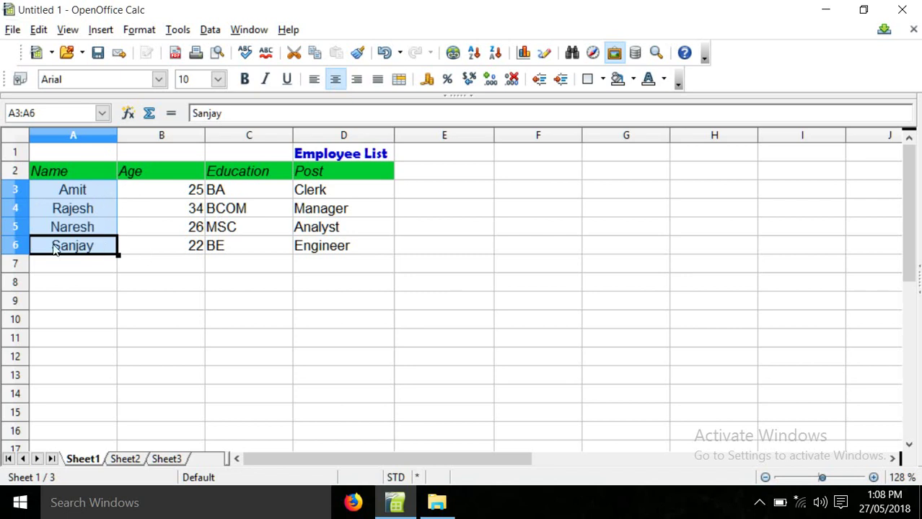
left_click(88, 177)
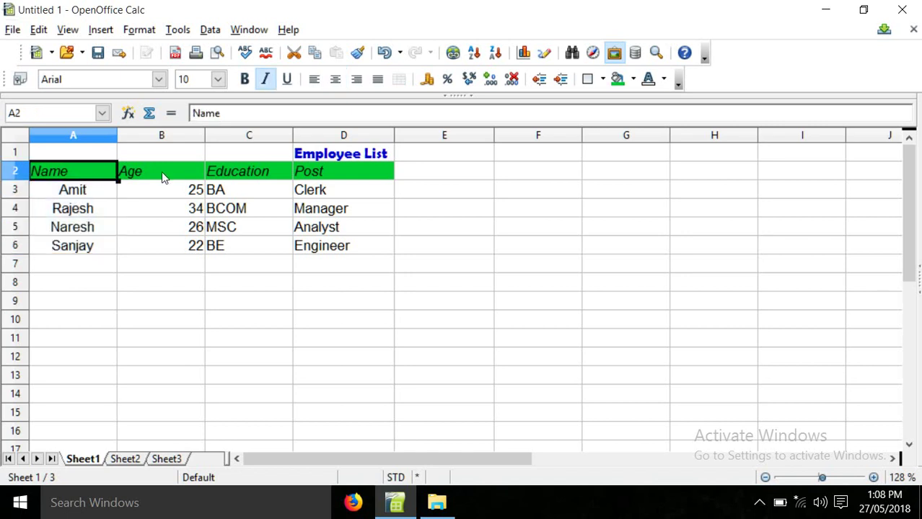
left_click_drag(88, 177, 326, 171)
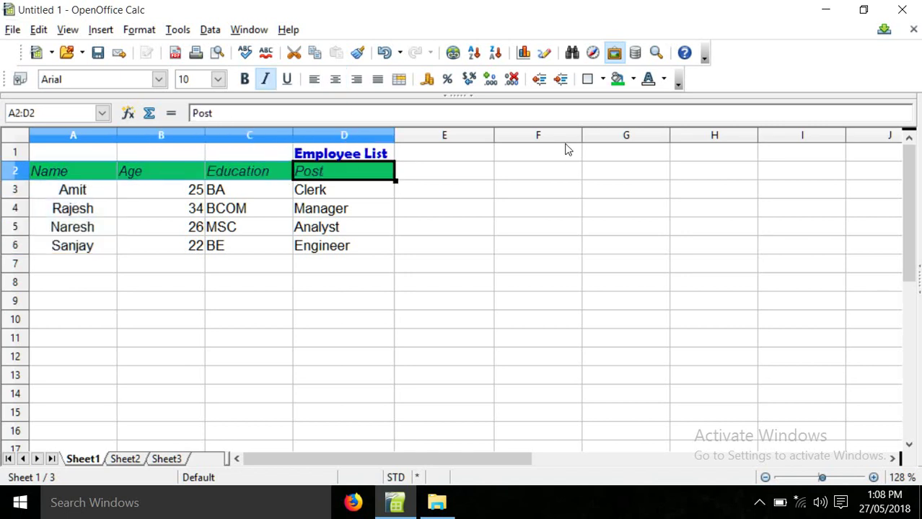
left_click(333, 83)
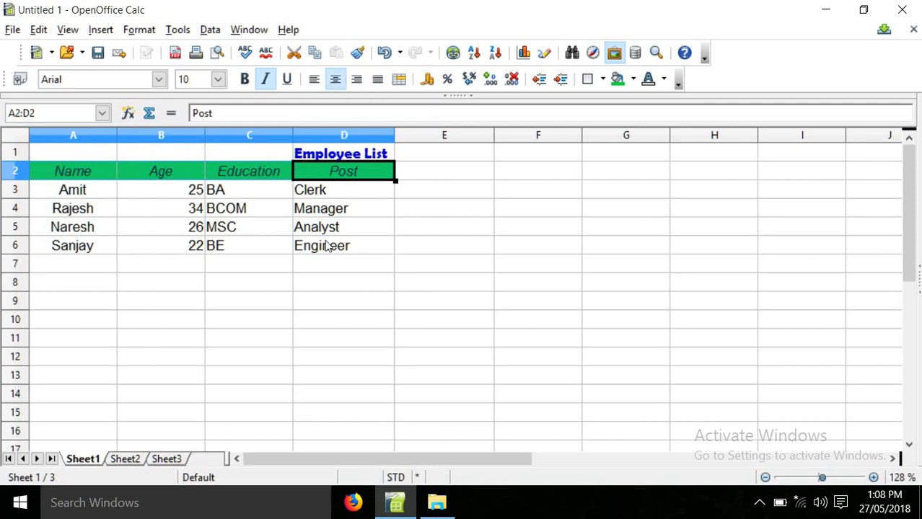
Move the Employee List title from cell D1 to cell B1.
left_click(323, 156)
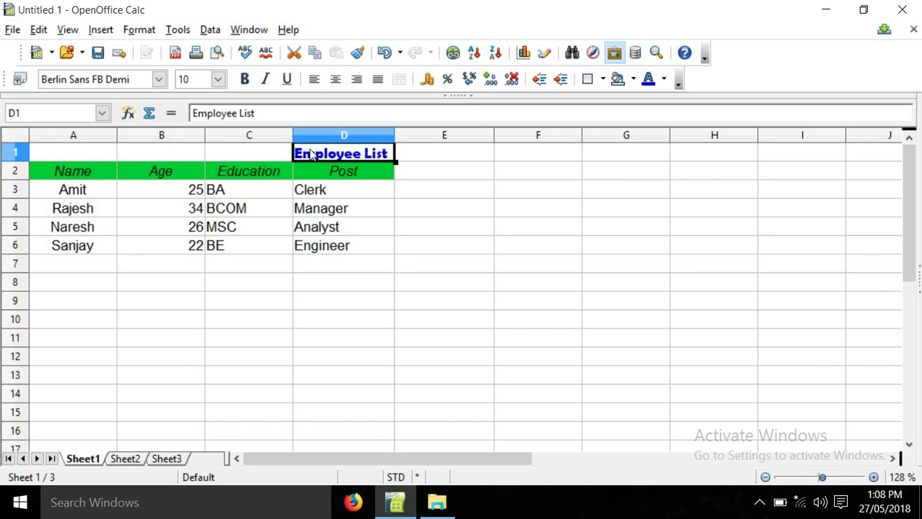
key("ctrl+x")
left_click(191, 155)
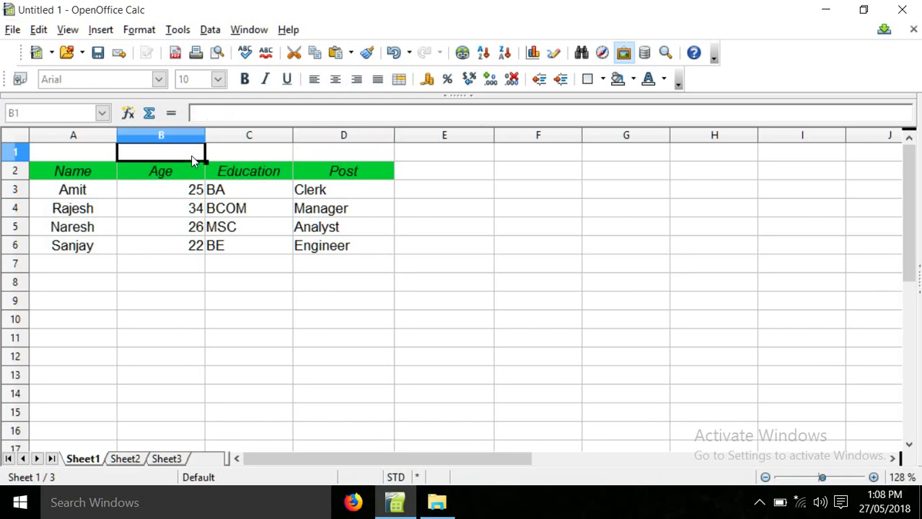
key("ctrl+v")
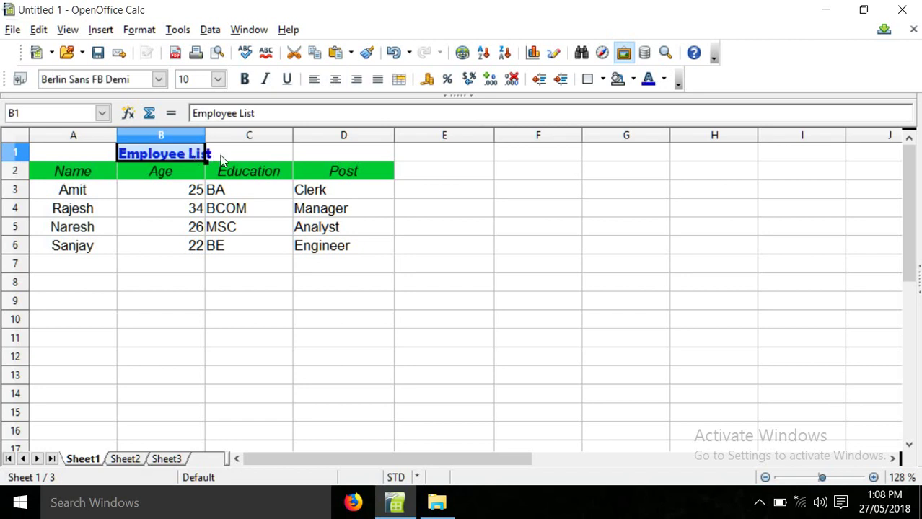
left_click(199, 158)
Widen column B until the Employee List title fits, and centre the title horizontally in B1.
left_click(172, 246)
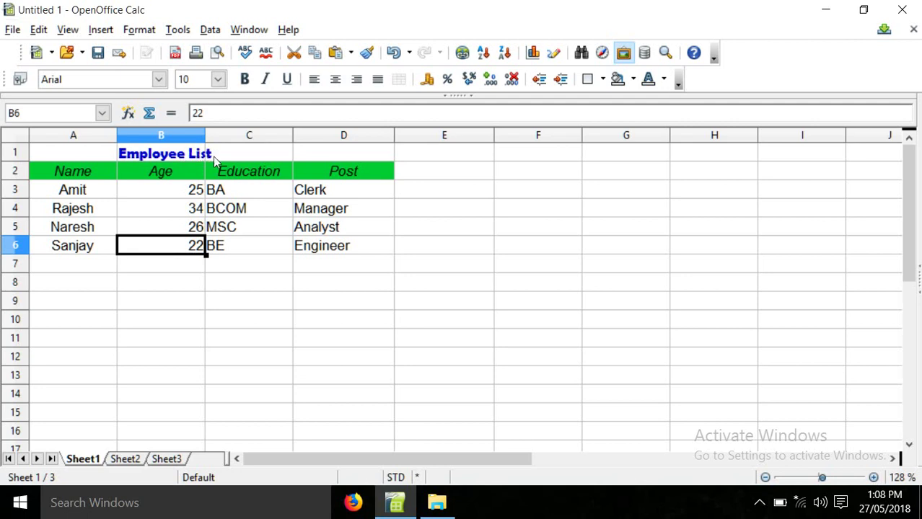
left_click_drag(205, 137, 242, 135)
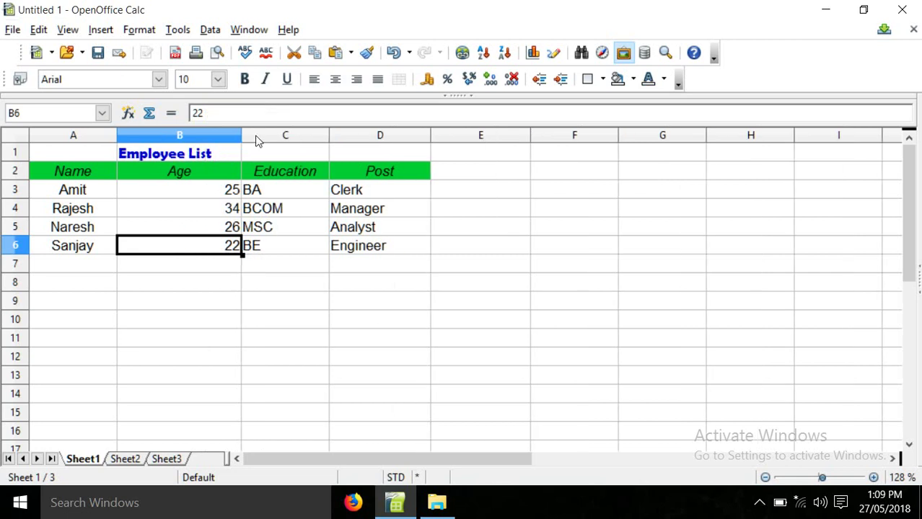
left_click(192, 157)
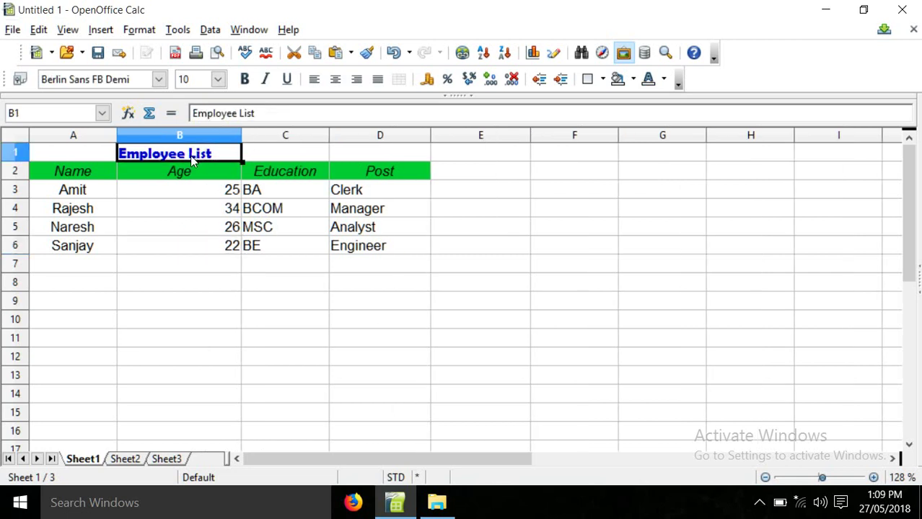
left_click(336, 80)
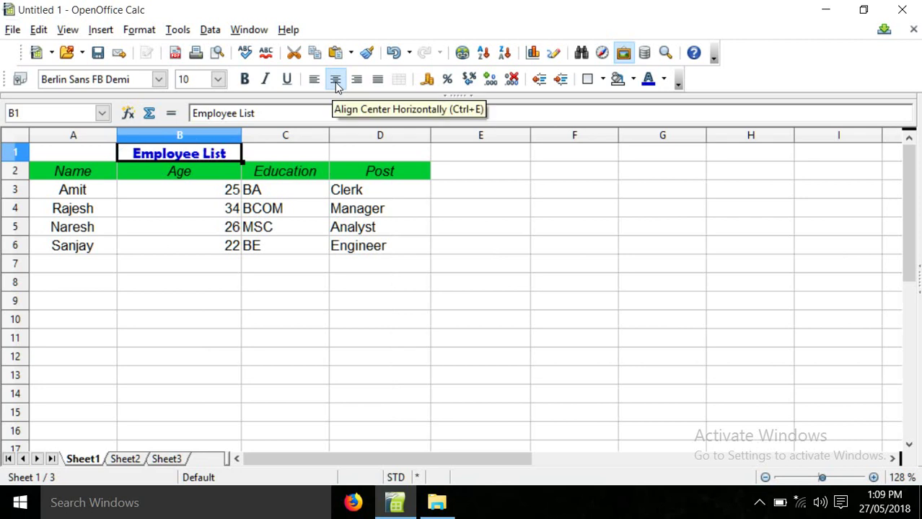
Left-align the ages in B3:B6 and set their font to Bernard MT Condensed.
left_click(207, 246)
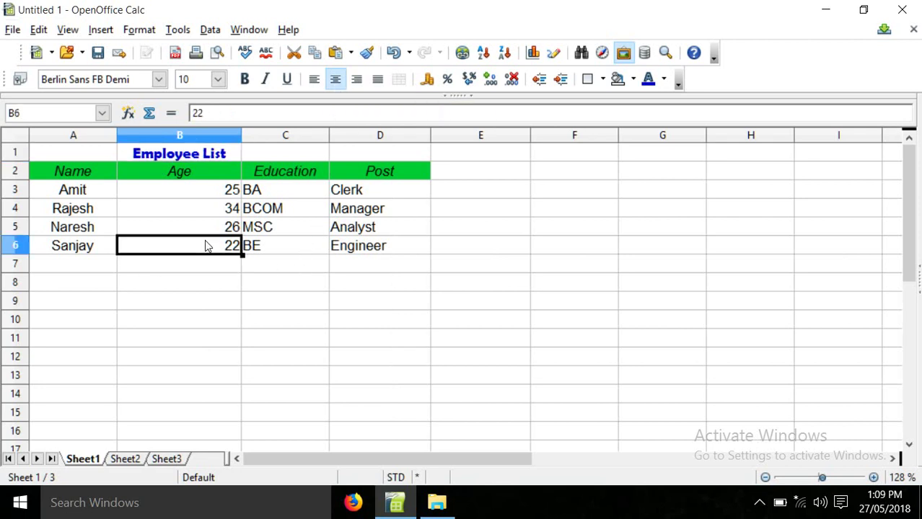
left_click_drag(167, 197, 185, 247)
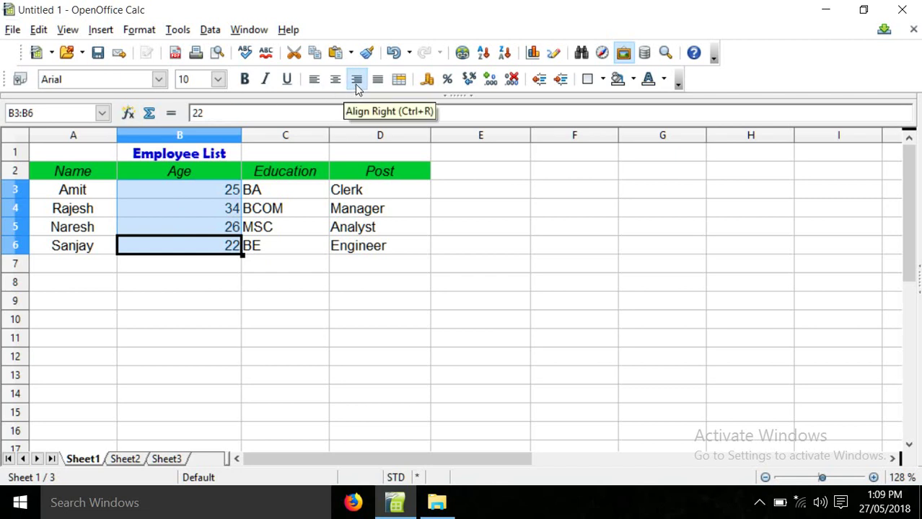
left_click(314, 80)
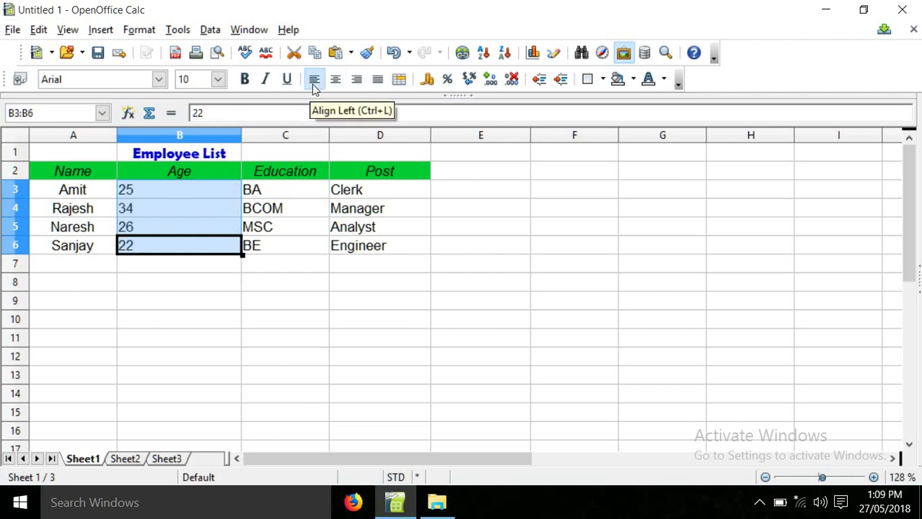
left_click(159, 80)
left_click(119, 275)
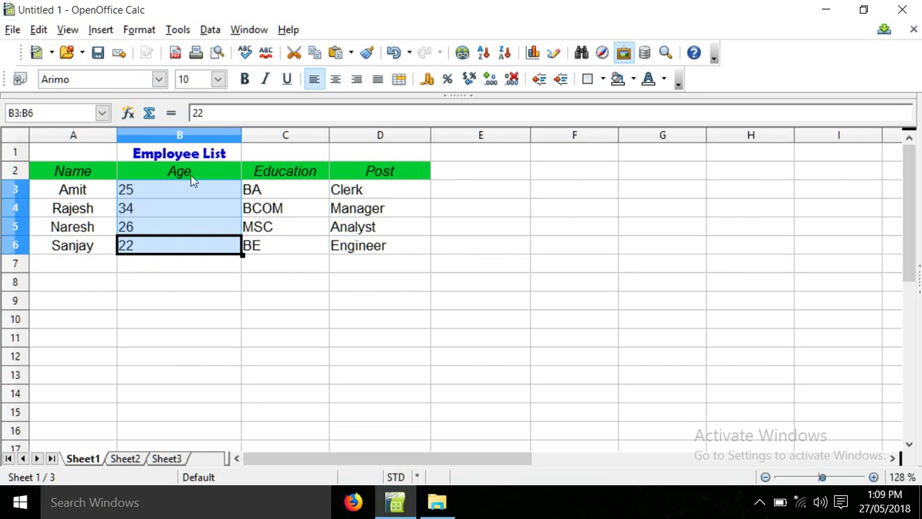
left_click(159, 79)
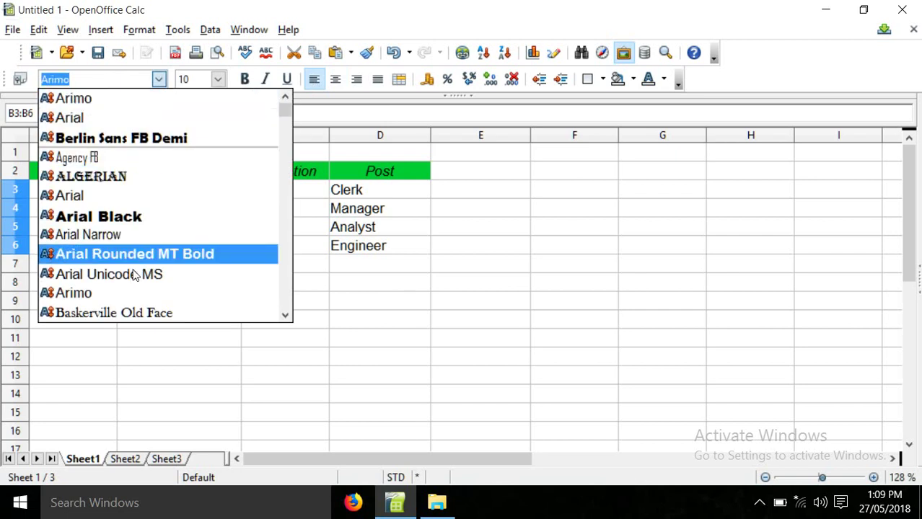
scroll(134, 277, "down", 2)
left_click(134, 312)
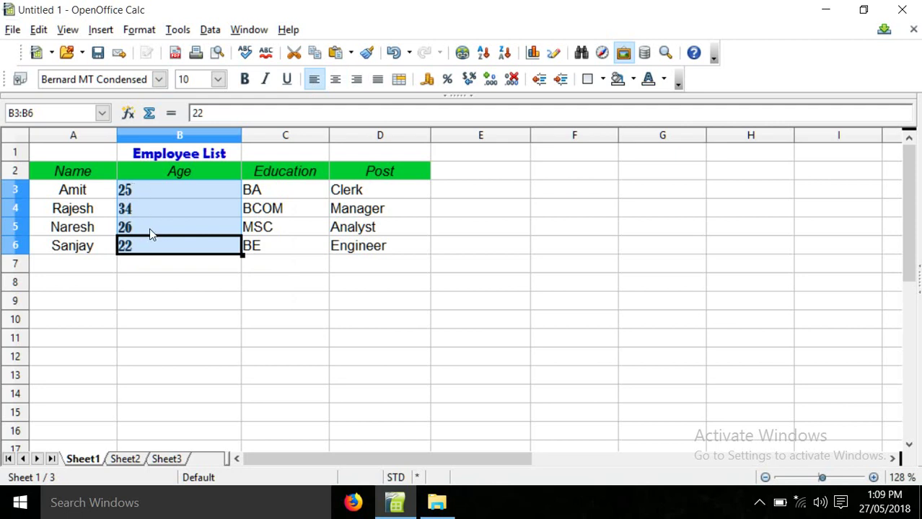
Change the font colour of the education entries in C3:C6 to dark plum.
left_click(360, 194)
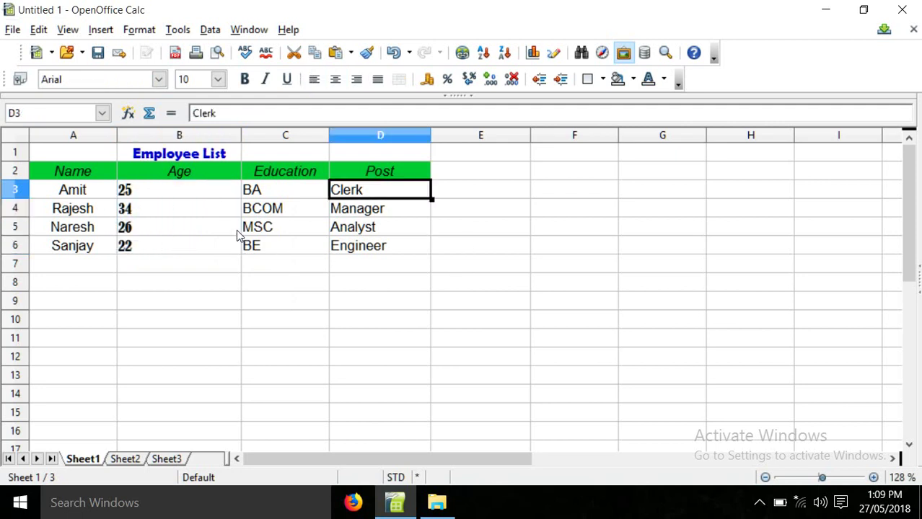
left_click_drag(286, 195, 295, 246)
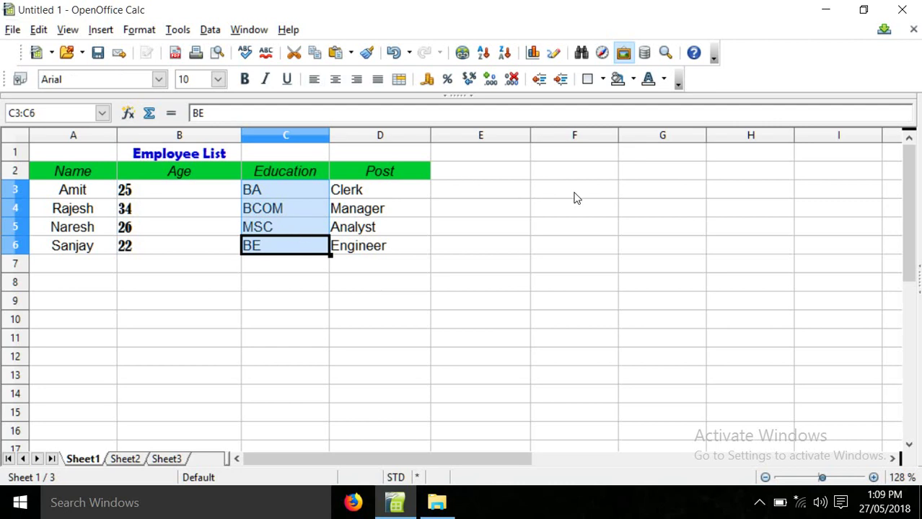
left_click(664, 81)
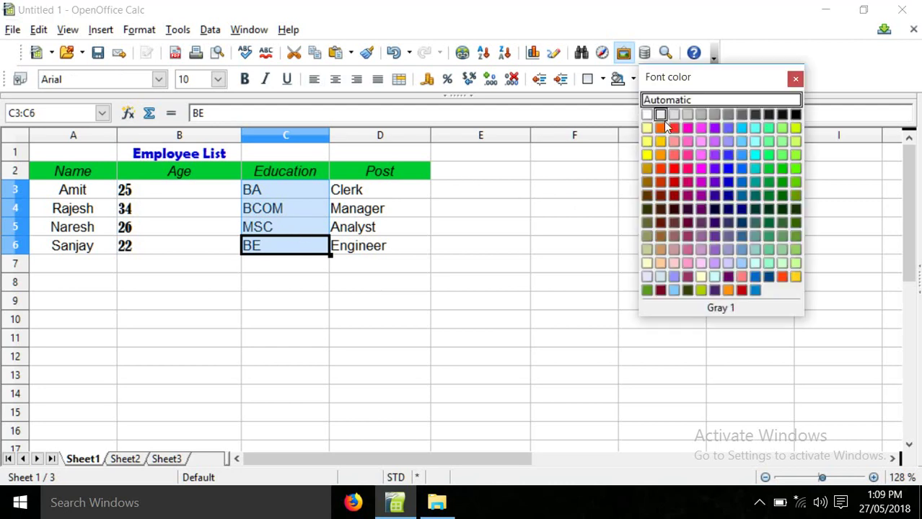
left_click(688, 224)
left_click(333, 269)
Underline the employee names in A3:A6.
left_click_drag(46, 194, 67, 246)
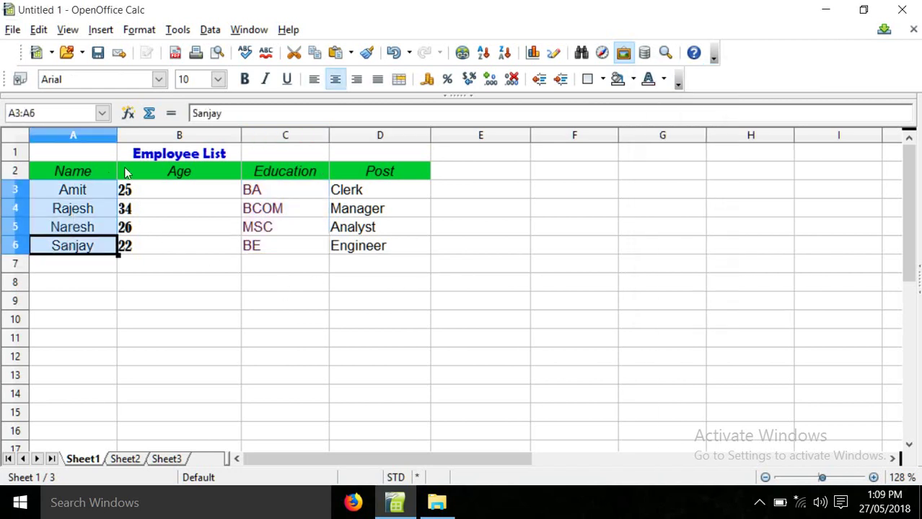
left_click(286, 78)
left_click(195, 268)
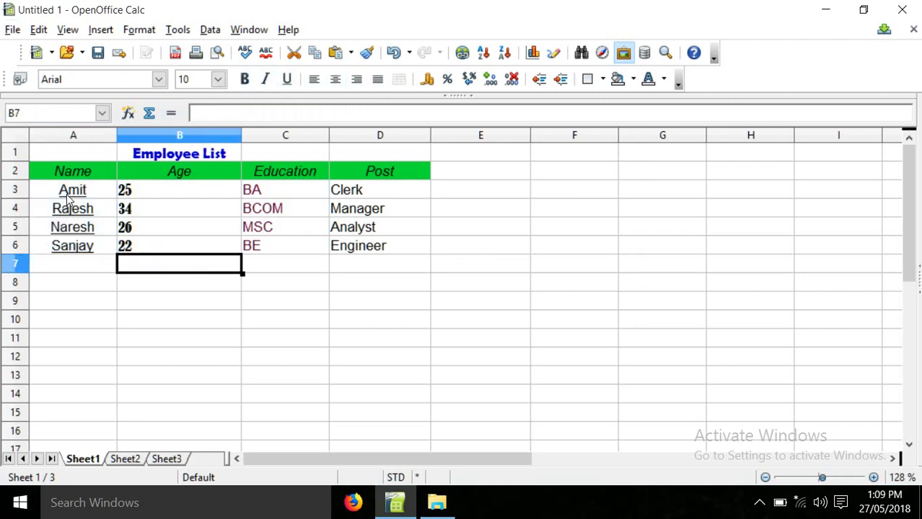
left_click(66, 195)
left_click(212, 281)
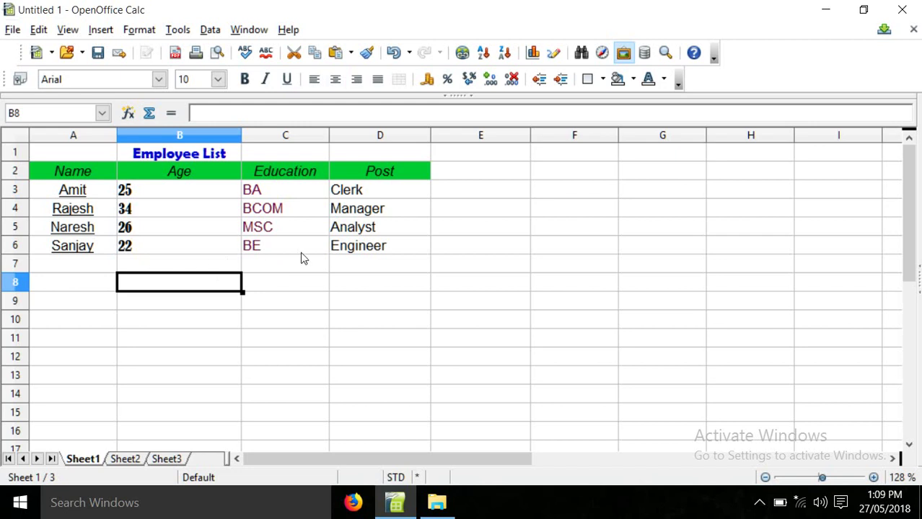
Set the font size of the post entries in D3:D6 to 13.
left_click(359, 225)
left_click(368, 210)
left_click_drag(368, 192, 379, 247)
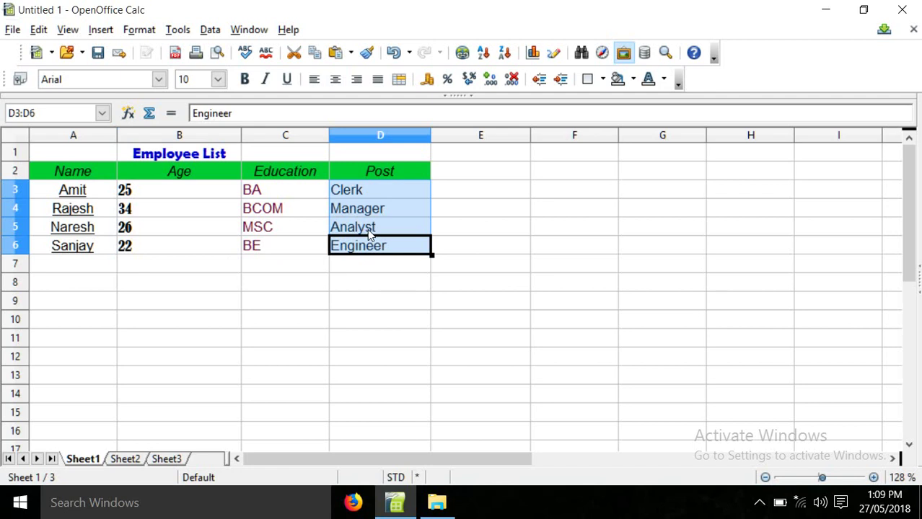
left_click(218, 79)
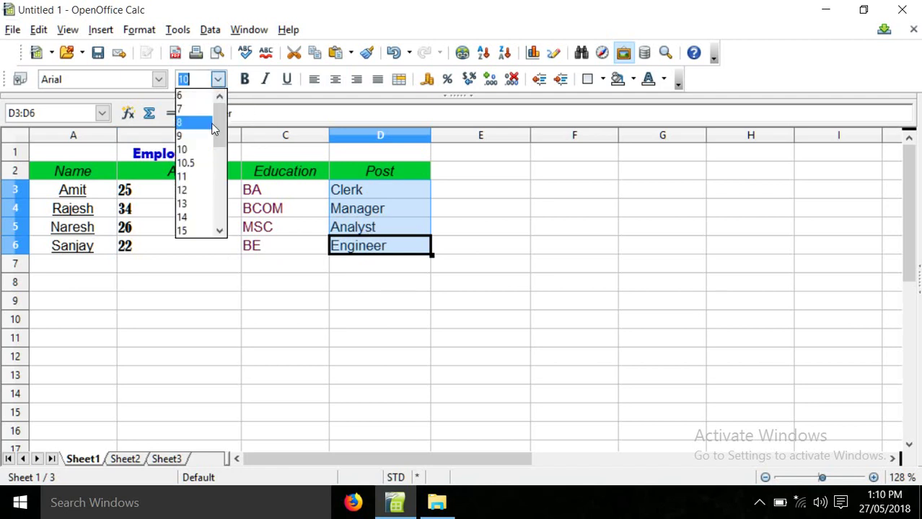
left_click(200, 205)
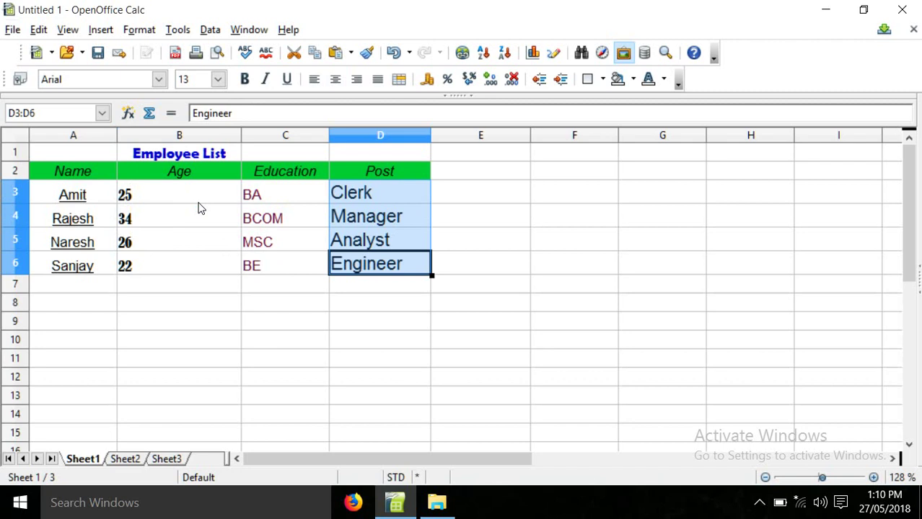
left_click(230, 307)
Return the post entries in D3:D6 to font size 10.
left_click(186, 240)
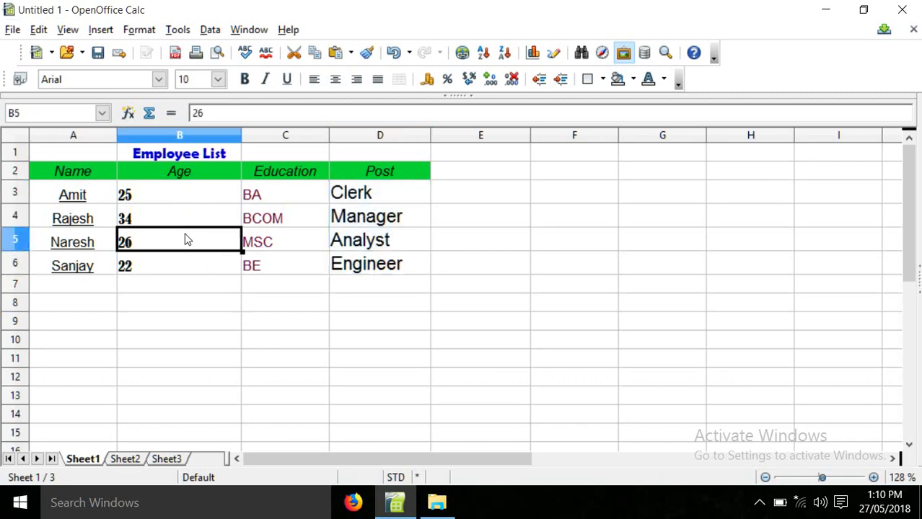
left_click(266, 220)
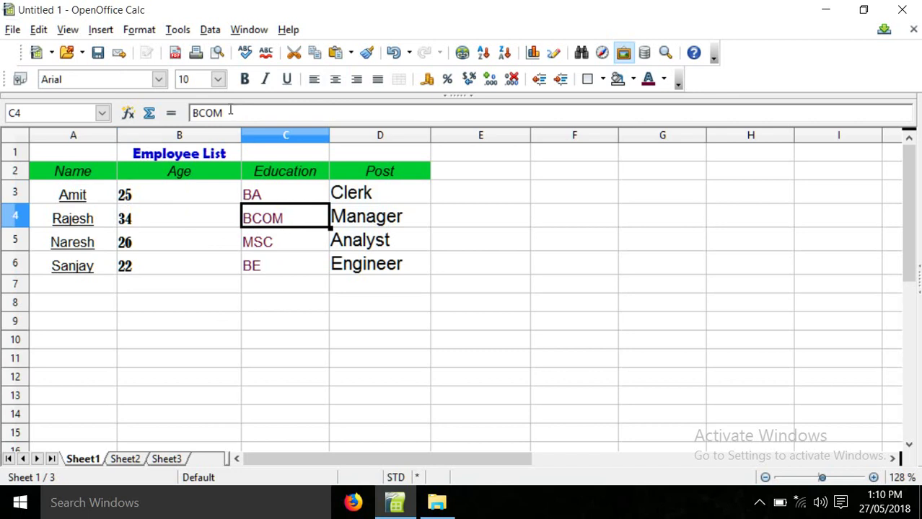
left_click(376, 218)
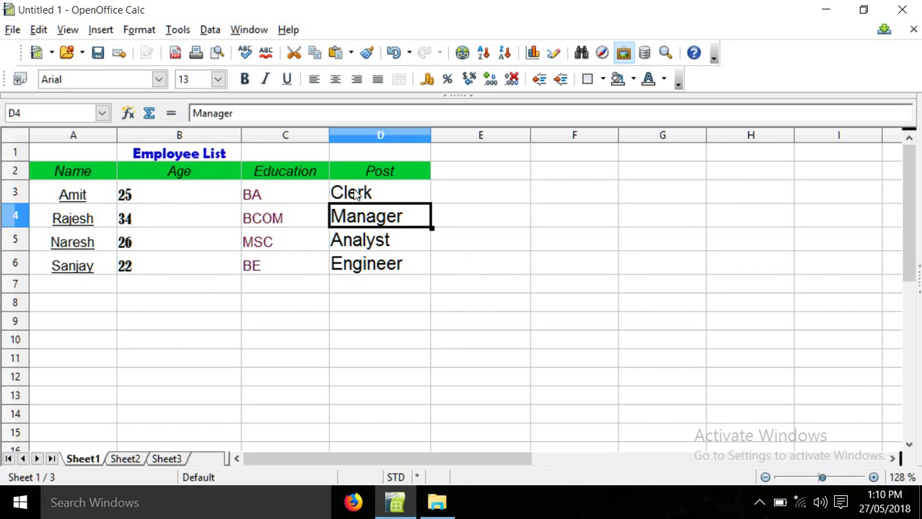
left_click_drag(368, 195, 377, 264)
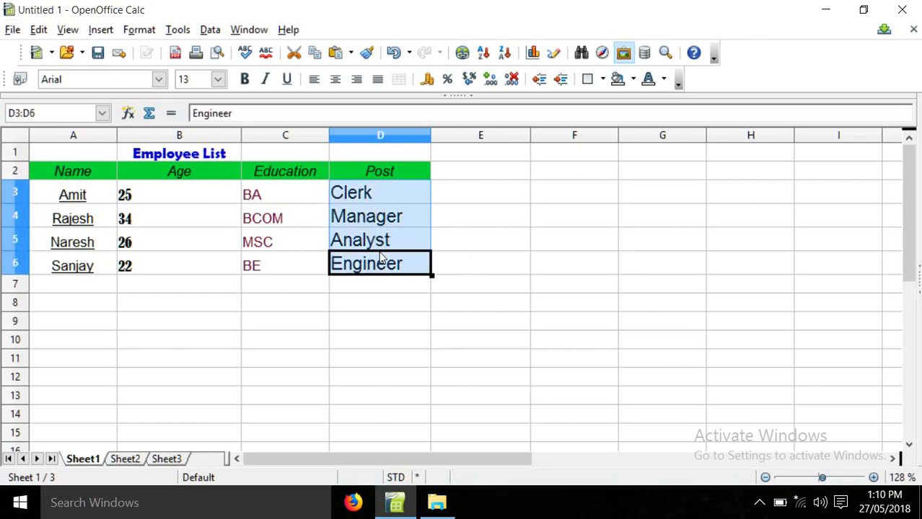
left_click(218, 79)
left_click(191, 109)
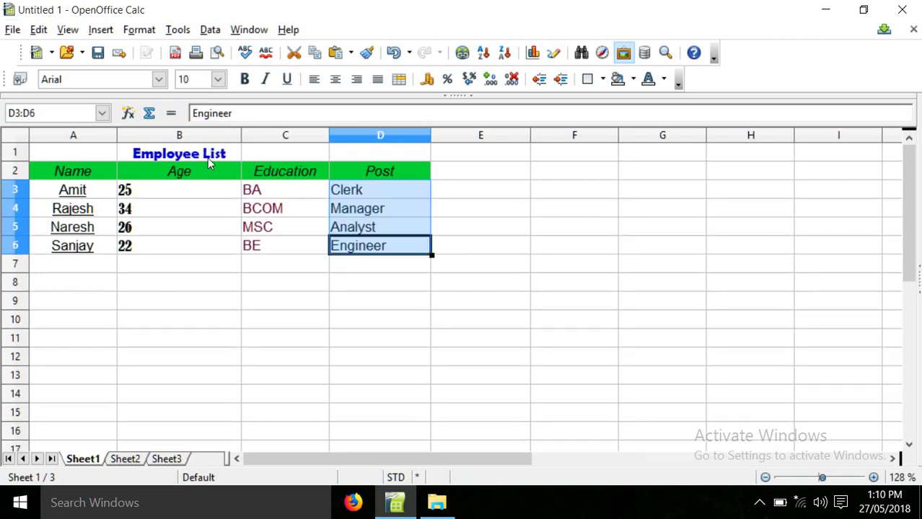
Set the Employee List title in B1 to font size 15 and widen column B until the title fits.
left_click(208, 154)
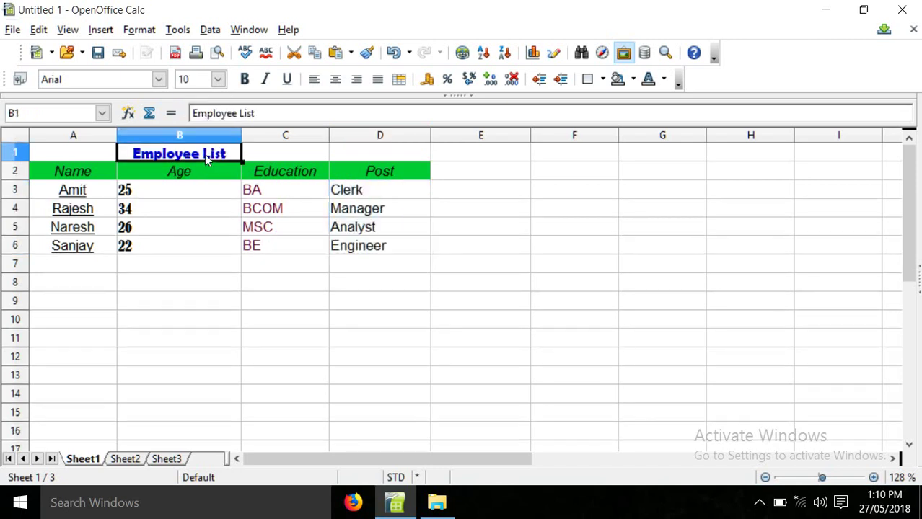
left_click(218, 80)
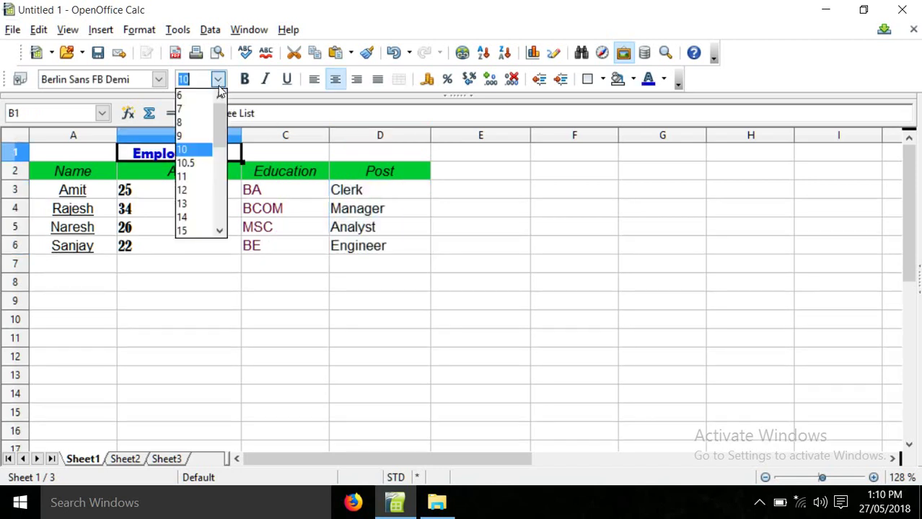
left_click(194, 229)
left_click(265, 156)
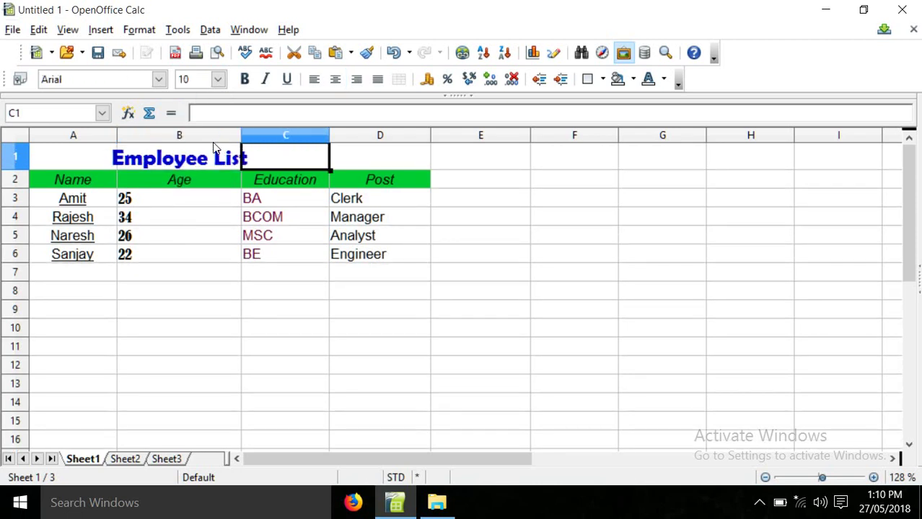
left_click_drag(241, 135, 264, 135)
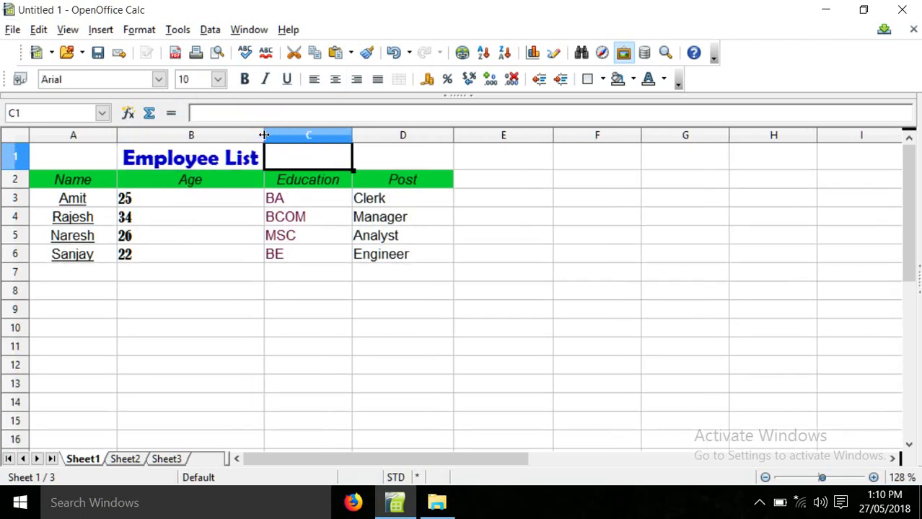
left_click(200, 296)
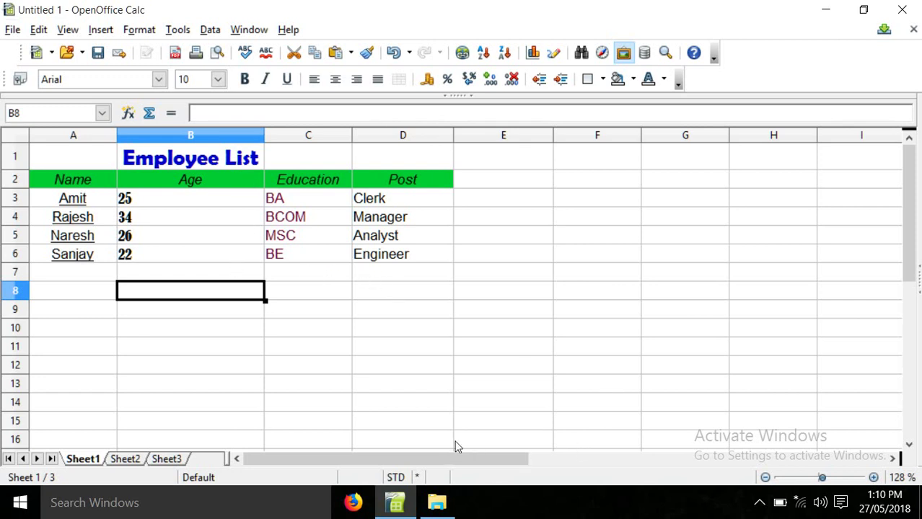
left_click_drag(444, 466, 415, 477)
mouse_move(907, 207)
left_mouse_down()
mouse_move(911, 348)
mouse_move(912, 195)
left_mouse_up()
left_click(415, 289)
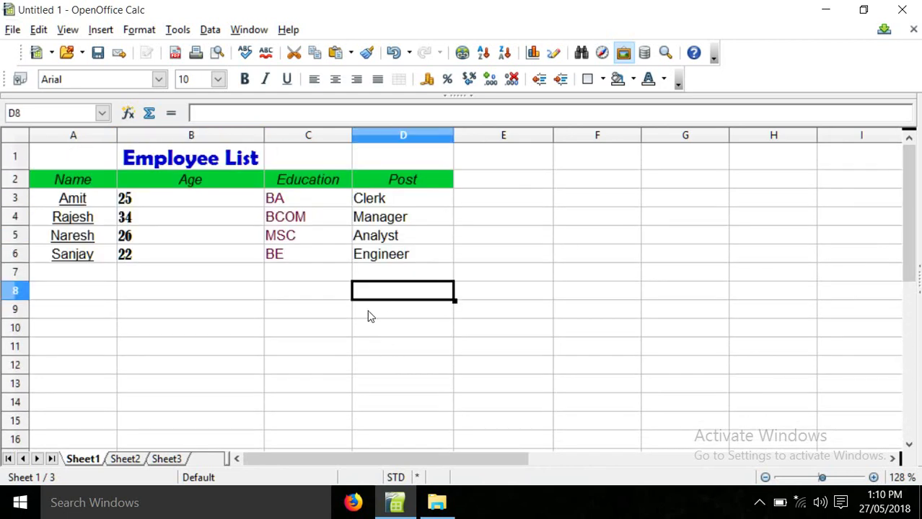